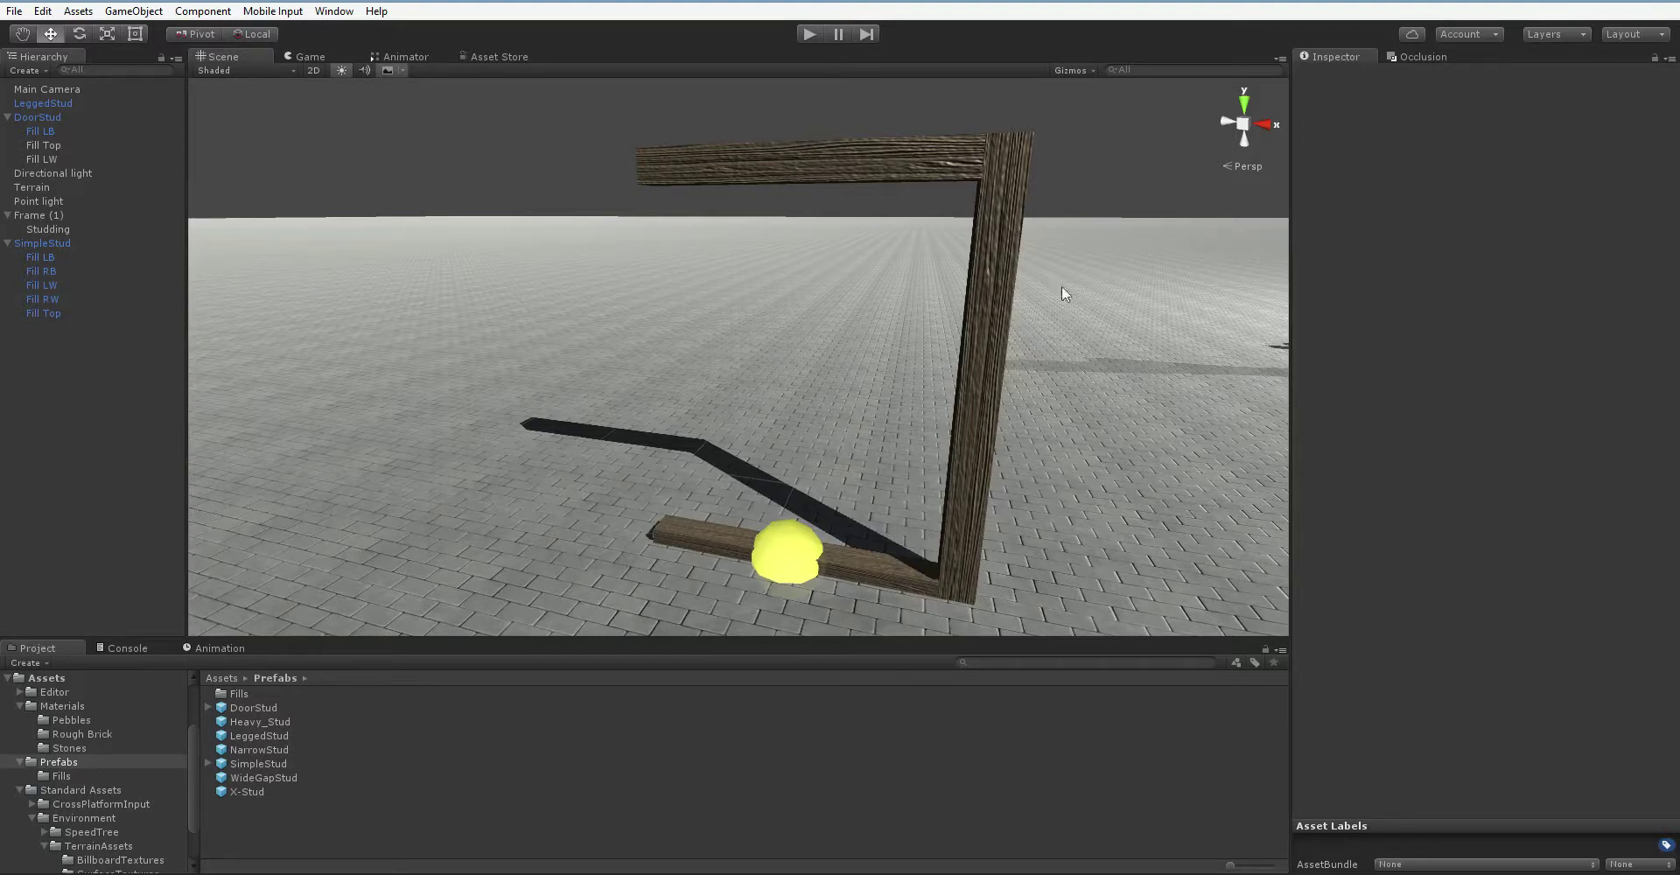
Duplicate Frame (1) twice and line up Frame (2) and Frame (3) beside it along X.
right_drag(705, 308, 843, 213)
click(862, 185)
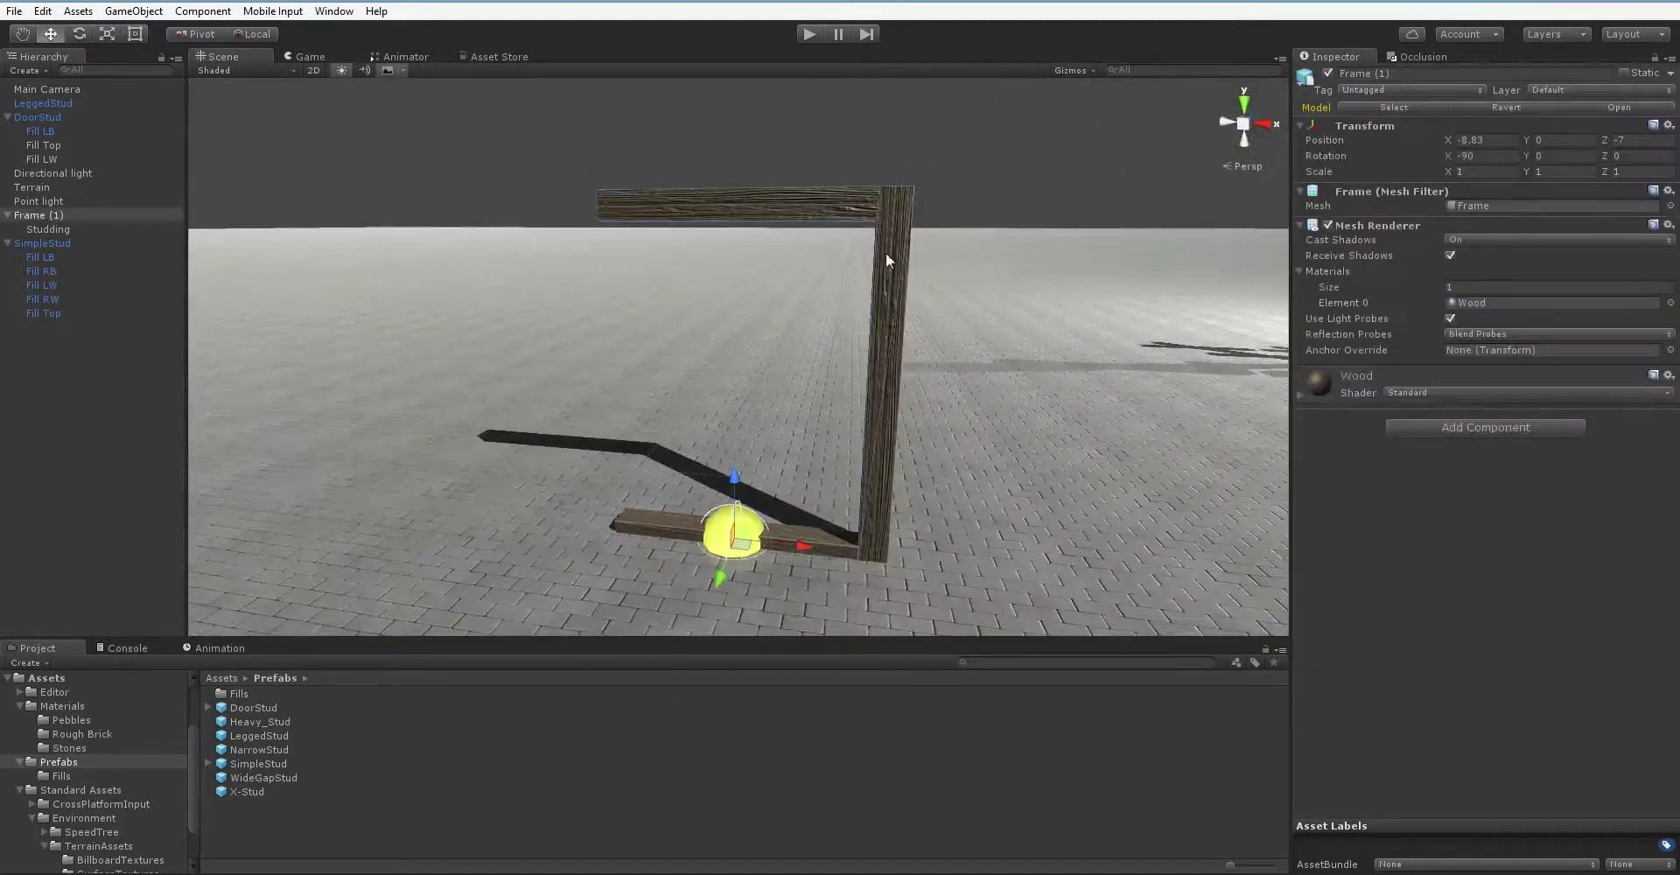
key(ctrl+d)
ctrl+drag(807, 542, 464, 513)
key(ctrl+d)
middle_drag(464, 515, 511, 525)
scroll(512, 528, up, 2)
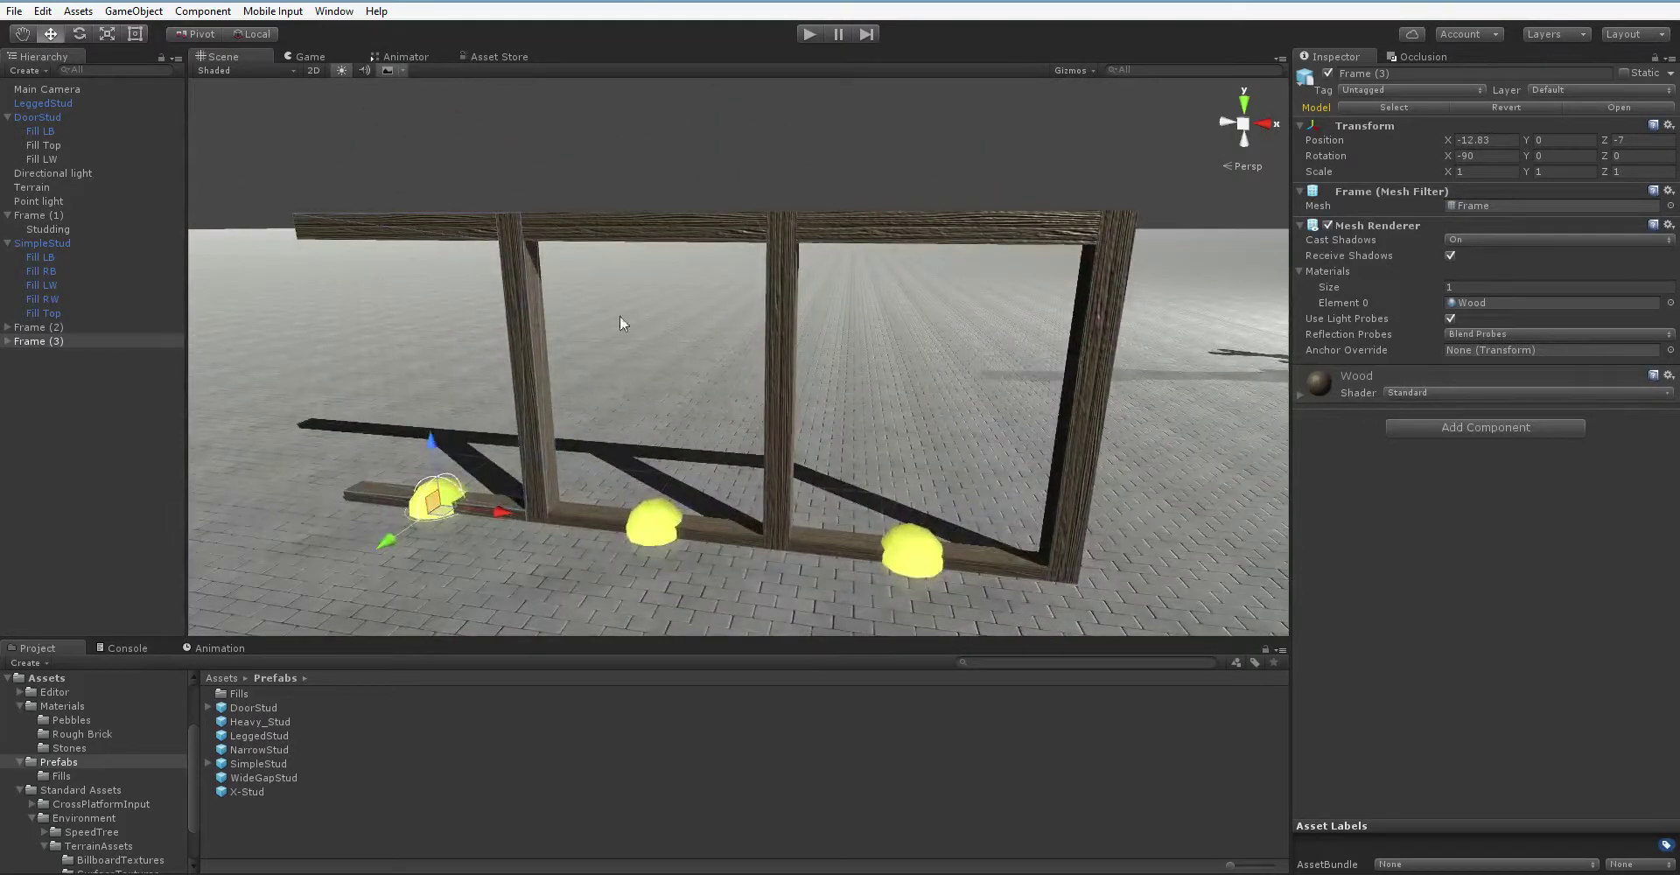
mouse_move(838, 369)
alt+mouse_down()
mouse_move(848, 401)
mouse_move(826, 386)
mouse_move(840, 399)
alt+mouse_up()
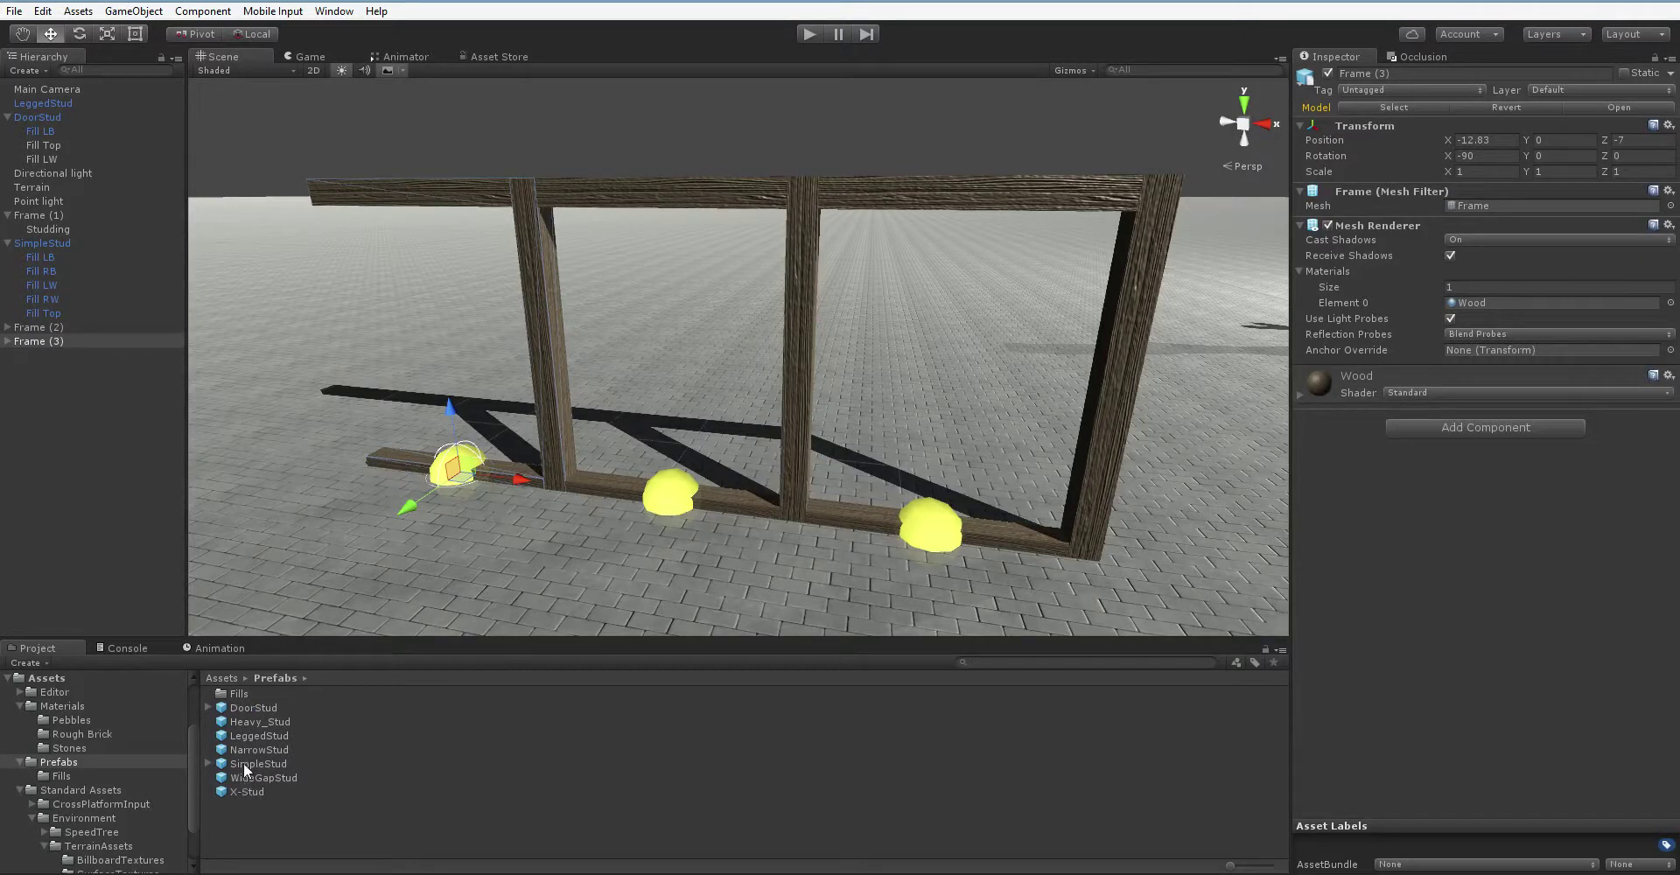
Open the Fills prefab folder and preview its fill prefabs, including Wattle (Window).
double_click(244, 695)
click(238, 723)
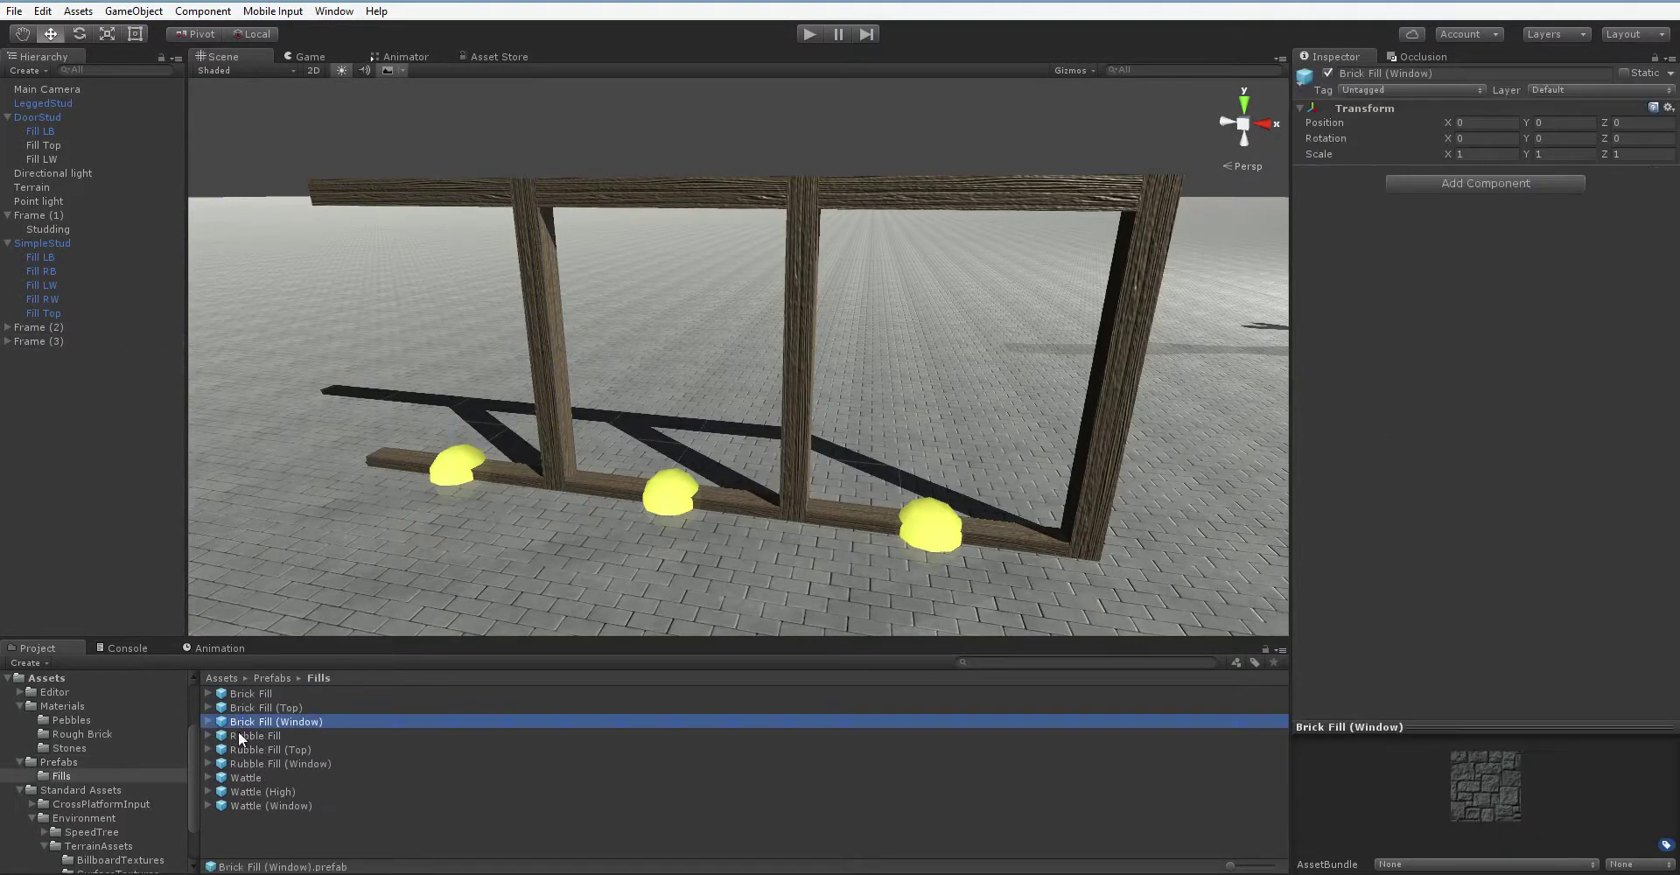
click(235, 775)
click(229, 803)
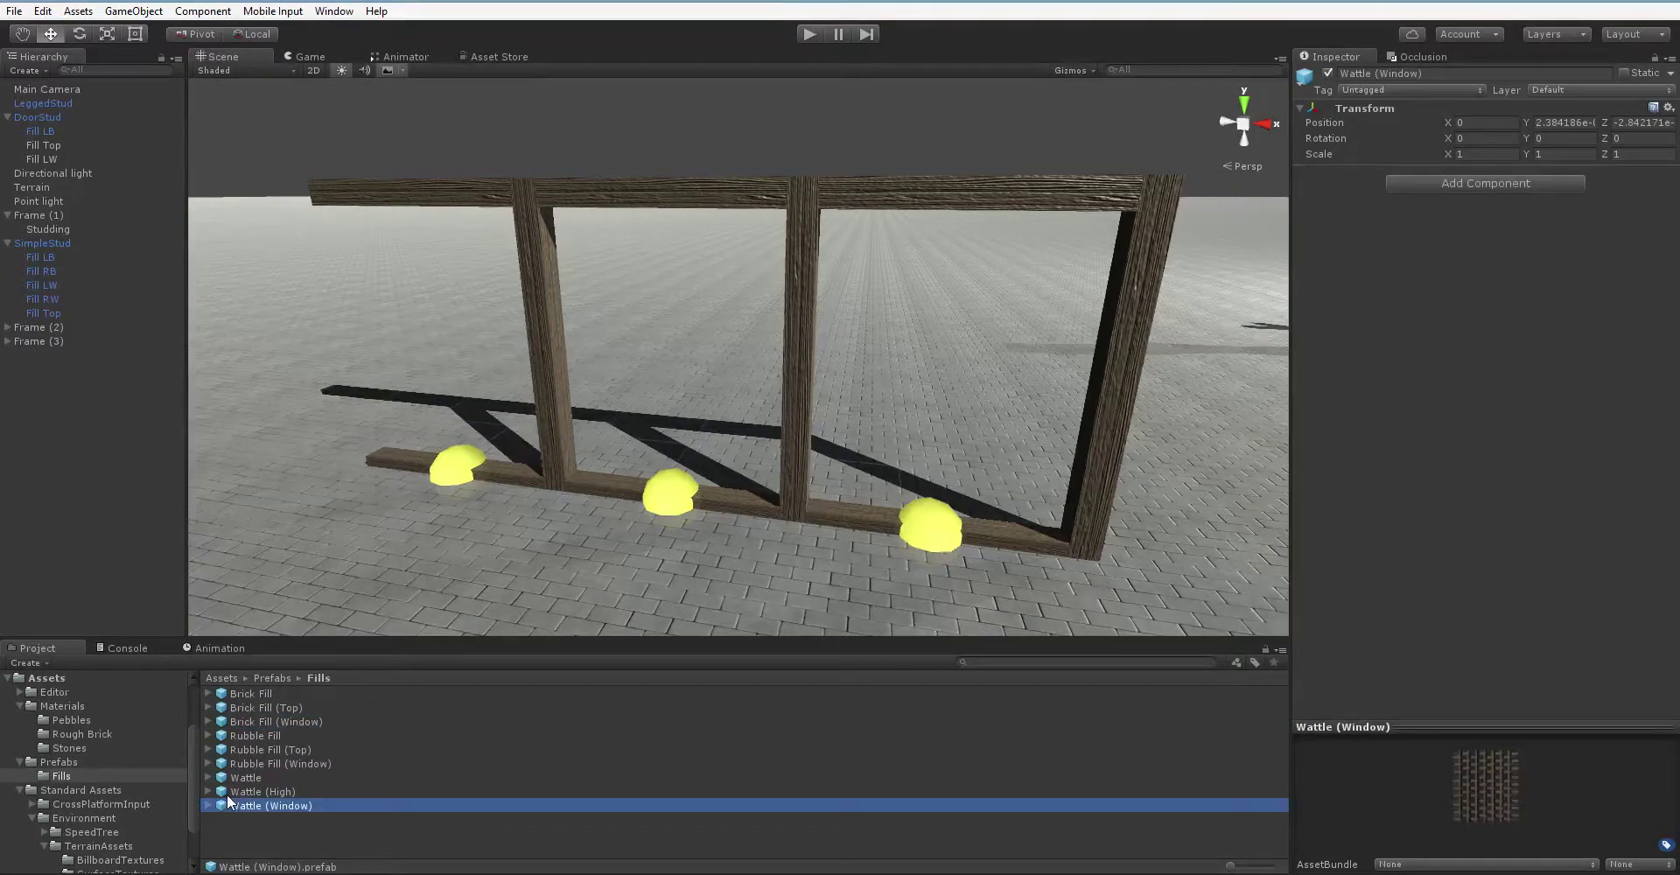
Give the right and left bays simple studs and the middle bay legged studs.
click(947, 525)
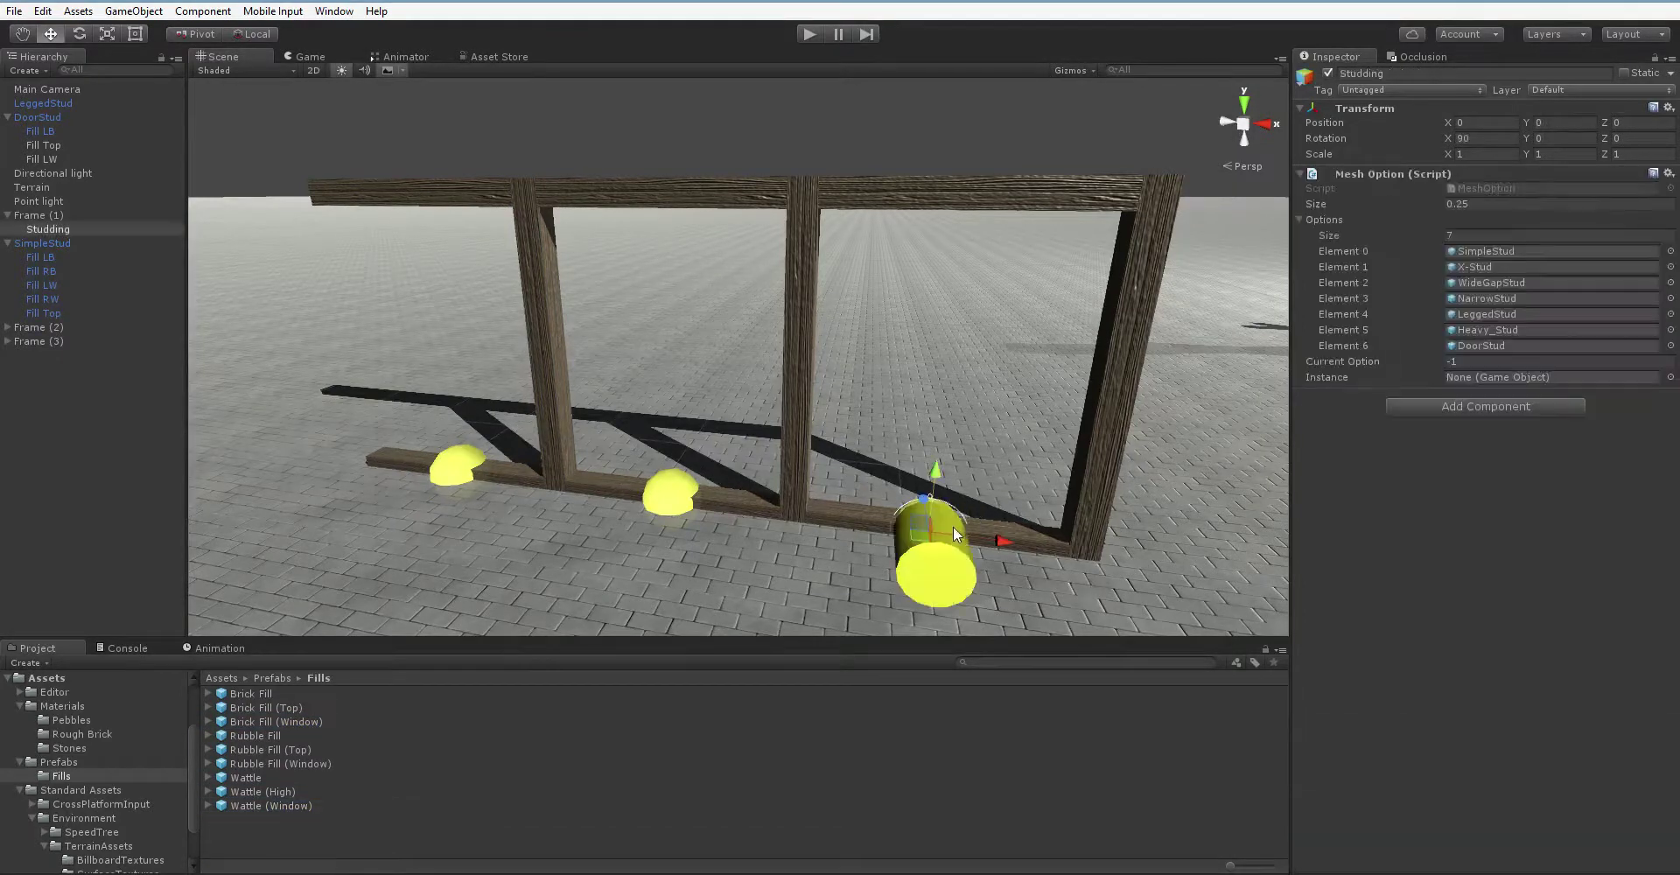
click(691, 504)
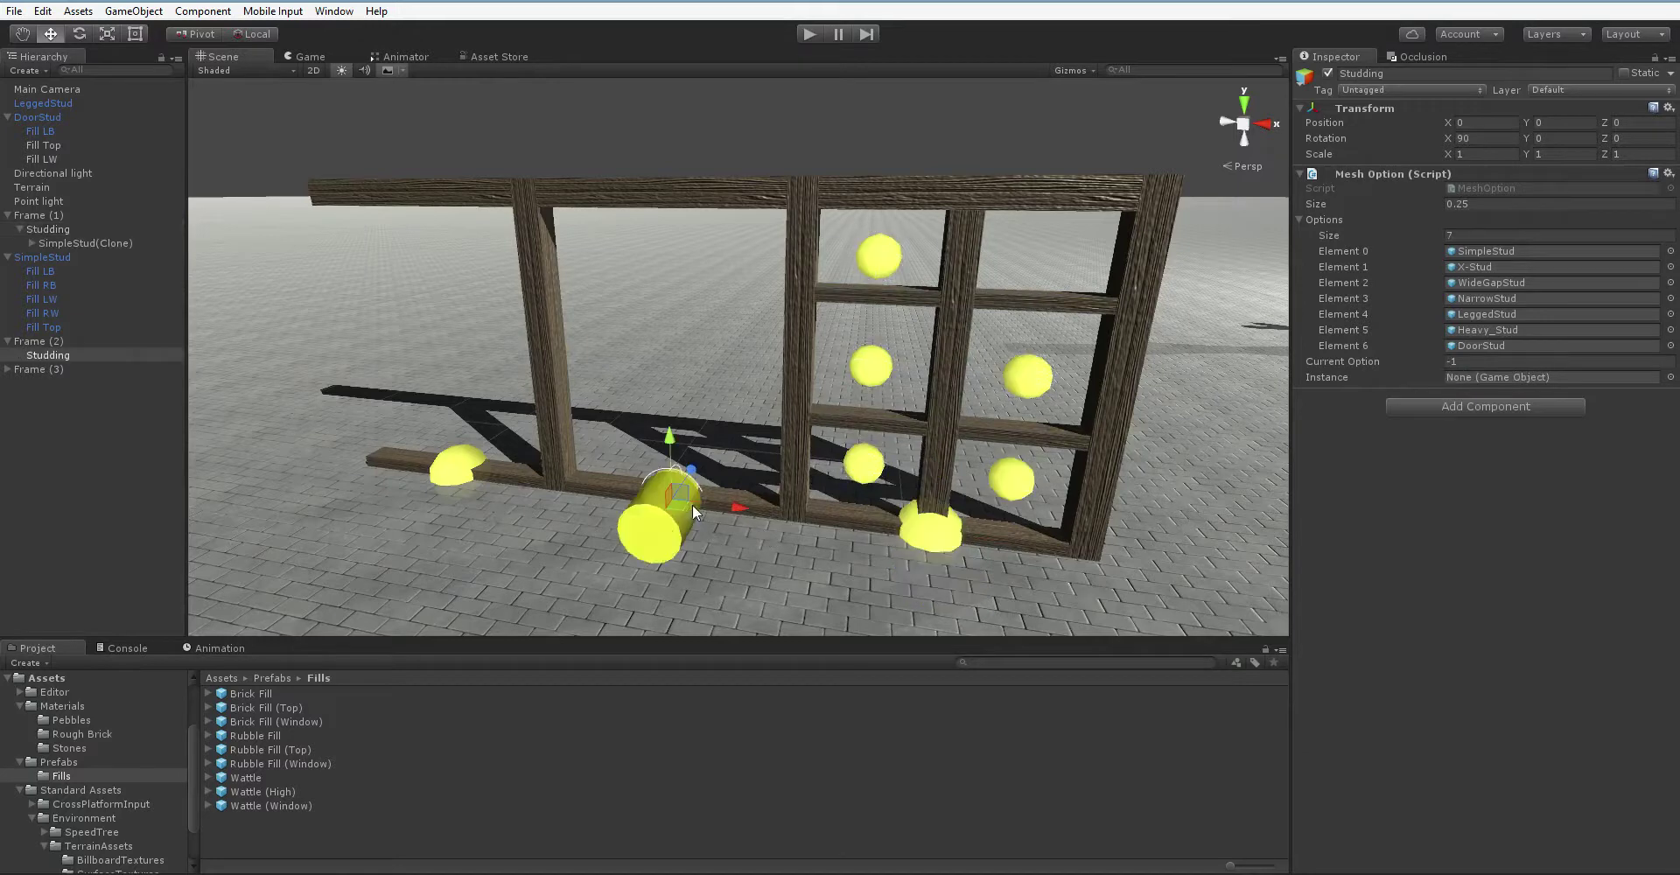
click(665, 531)
click(665, 530)
click(665, 530)
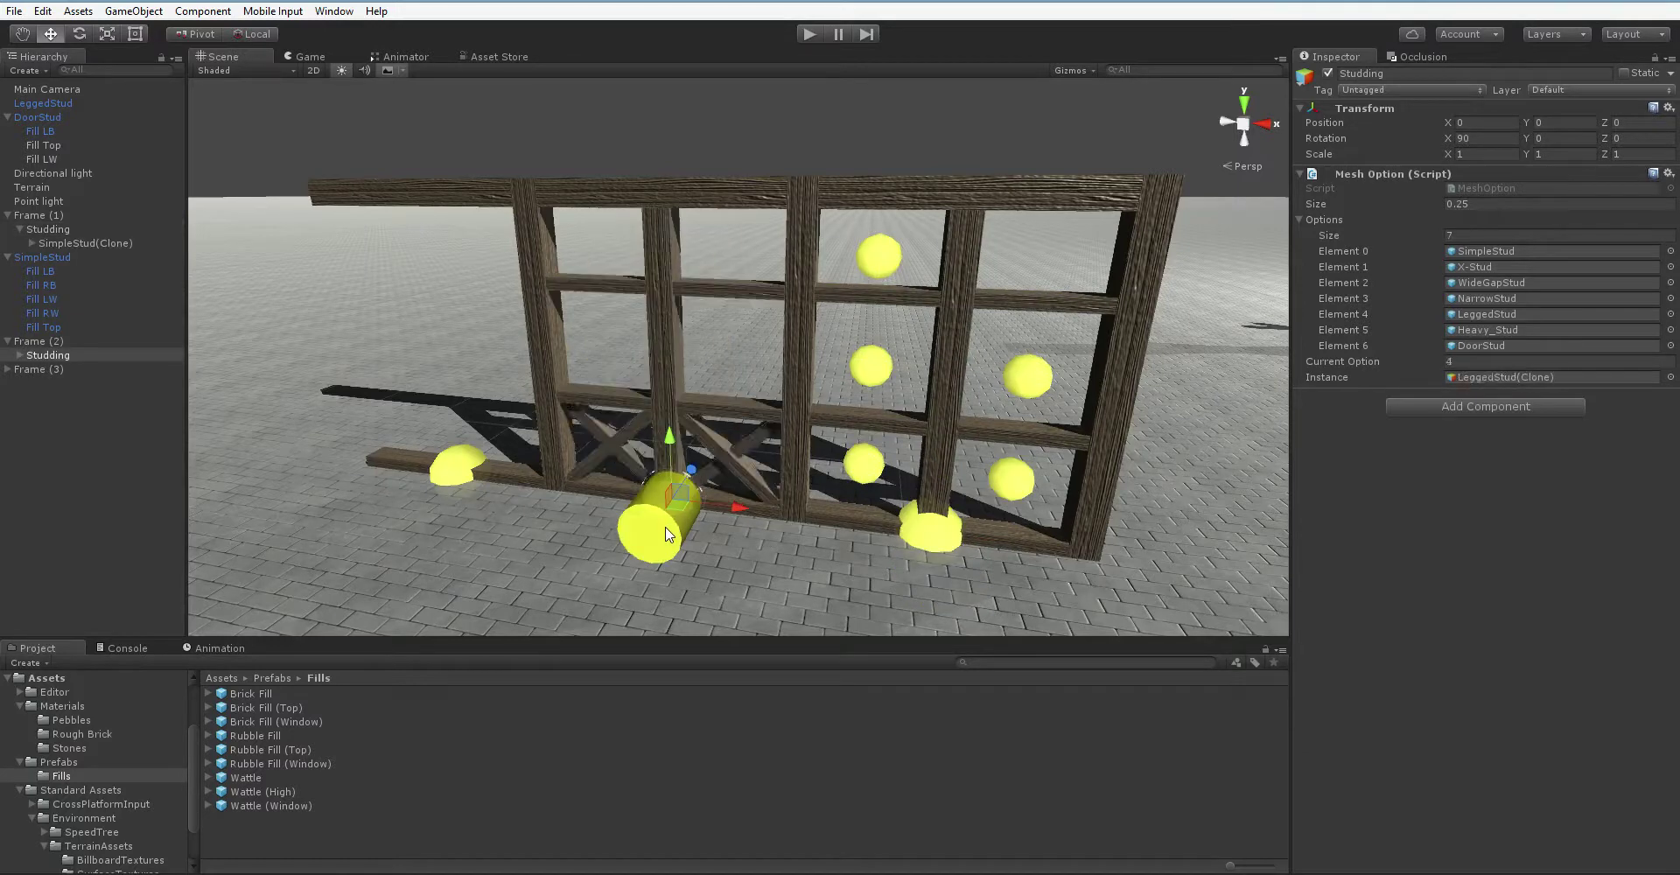
click(666, 530)
click(666, 531)
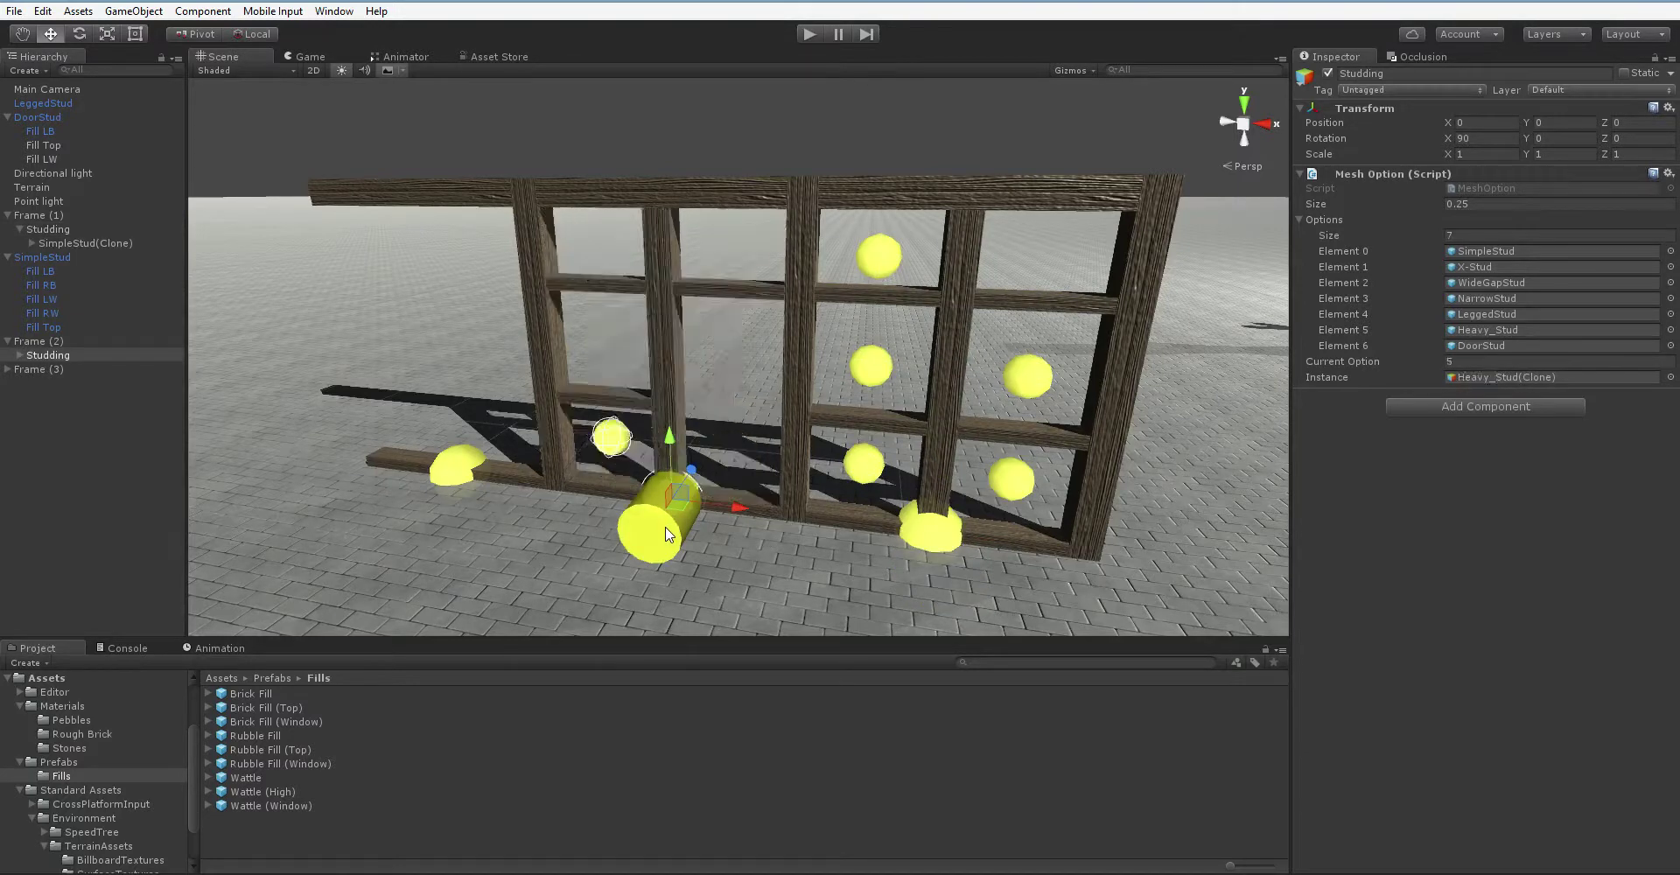
click(462, 484)
click(439, 497)
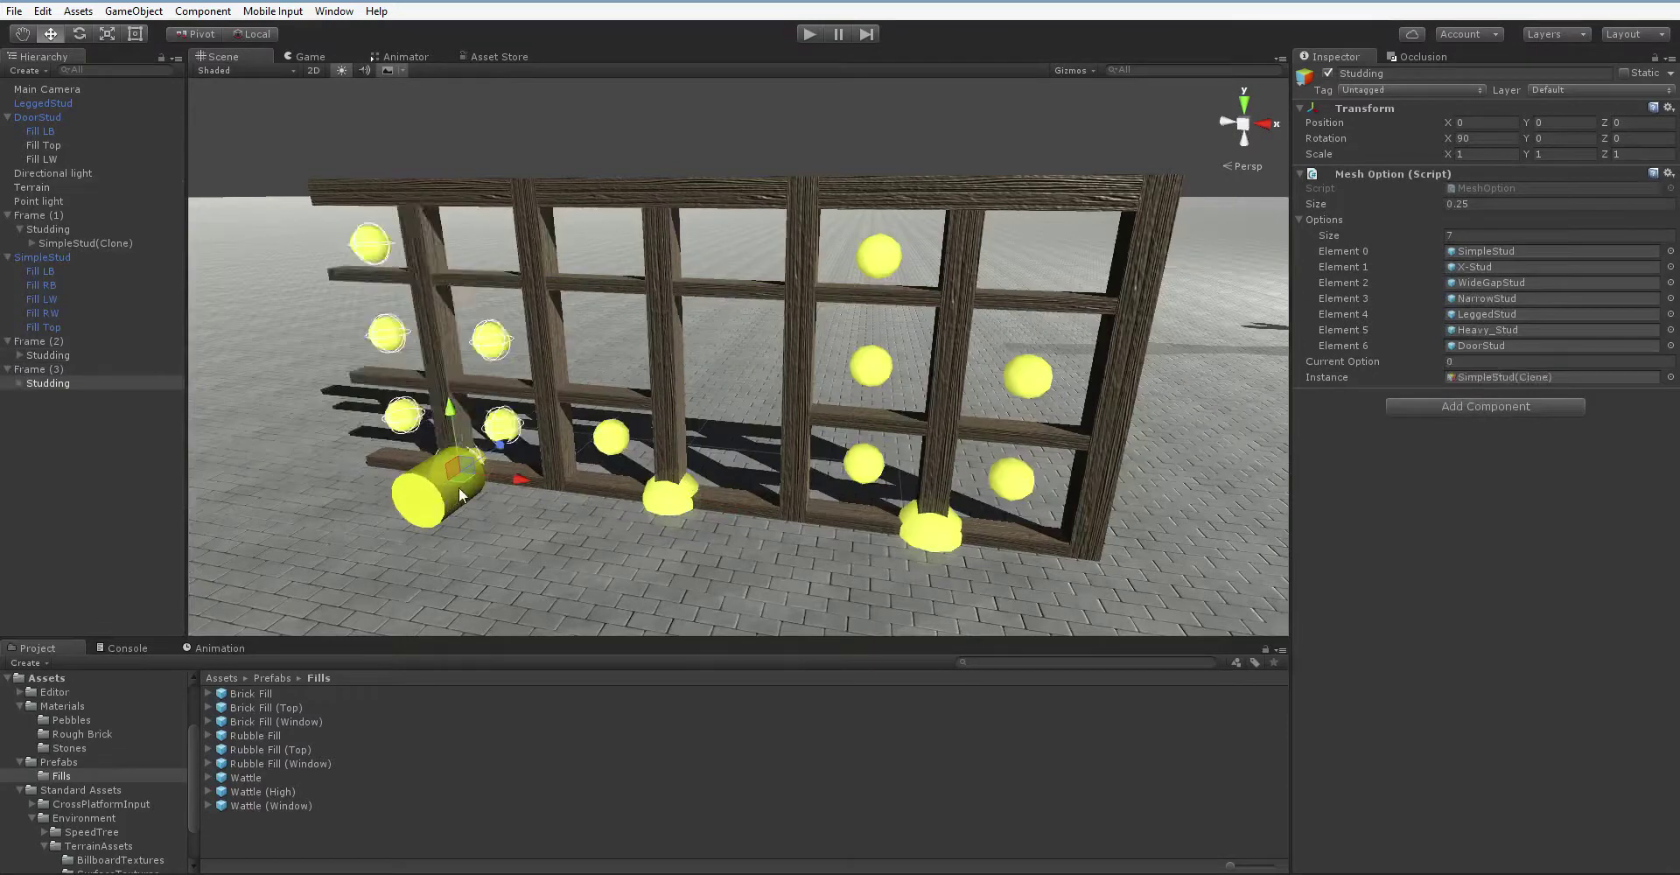
Fill the right bay's bottom, middle and top panels with wattle, switching the top to brick.
click(859, 477)
click(862, 479)
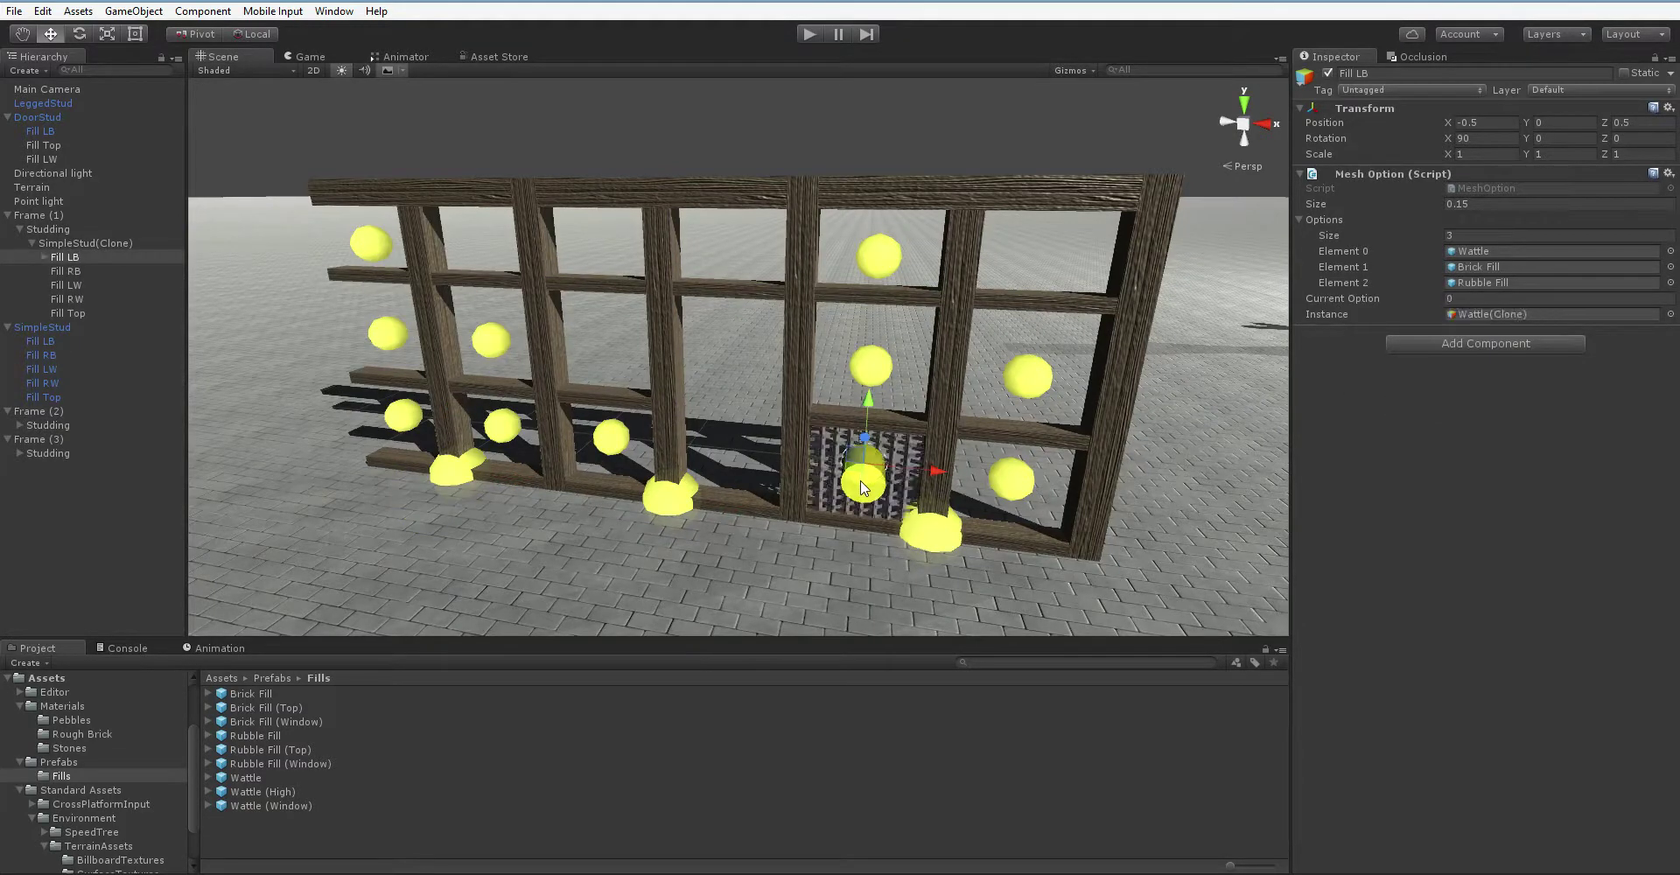
click(1002, 483)
click(1011, 481)
click(1033, 391)
click(1030, 394)
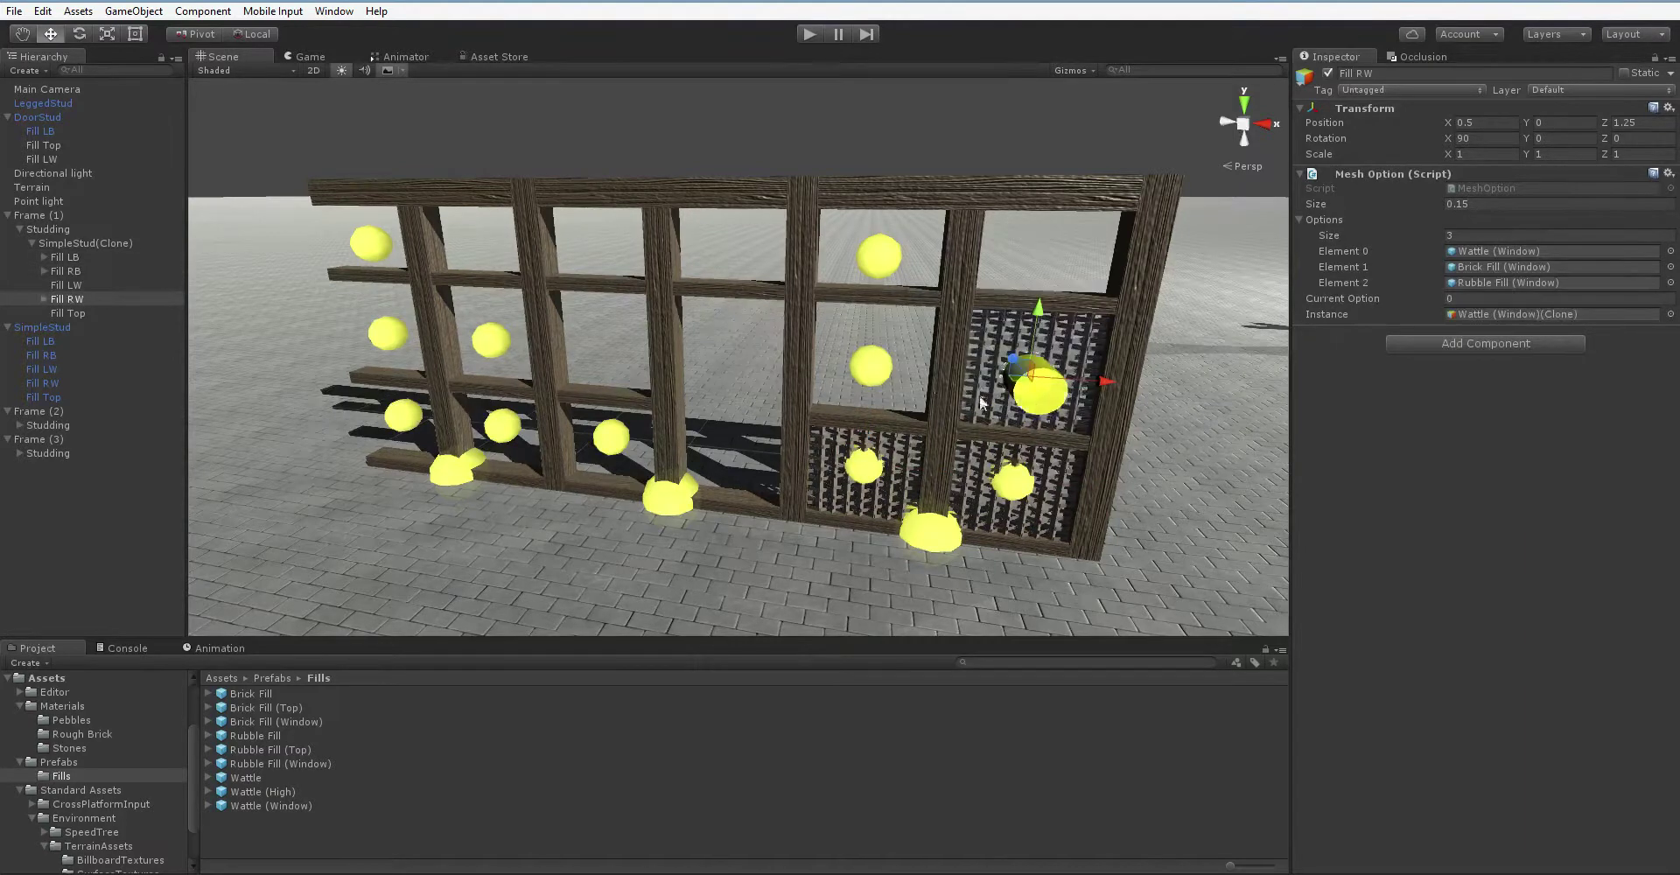
click(875, 369)
click(871, 381)
click(880, 262)
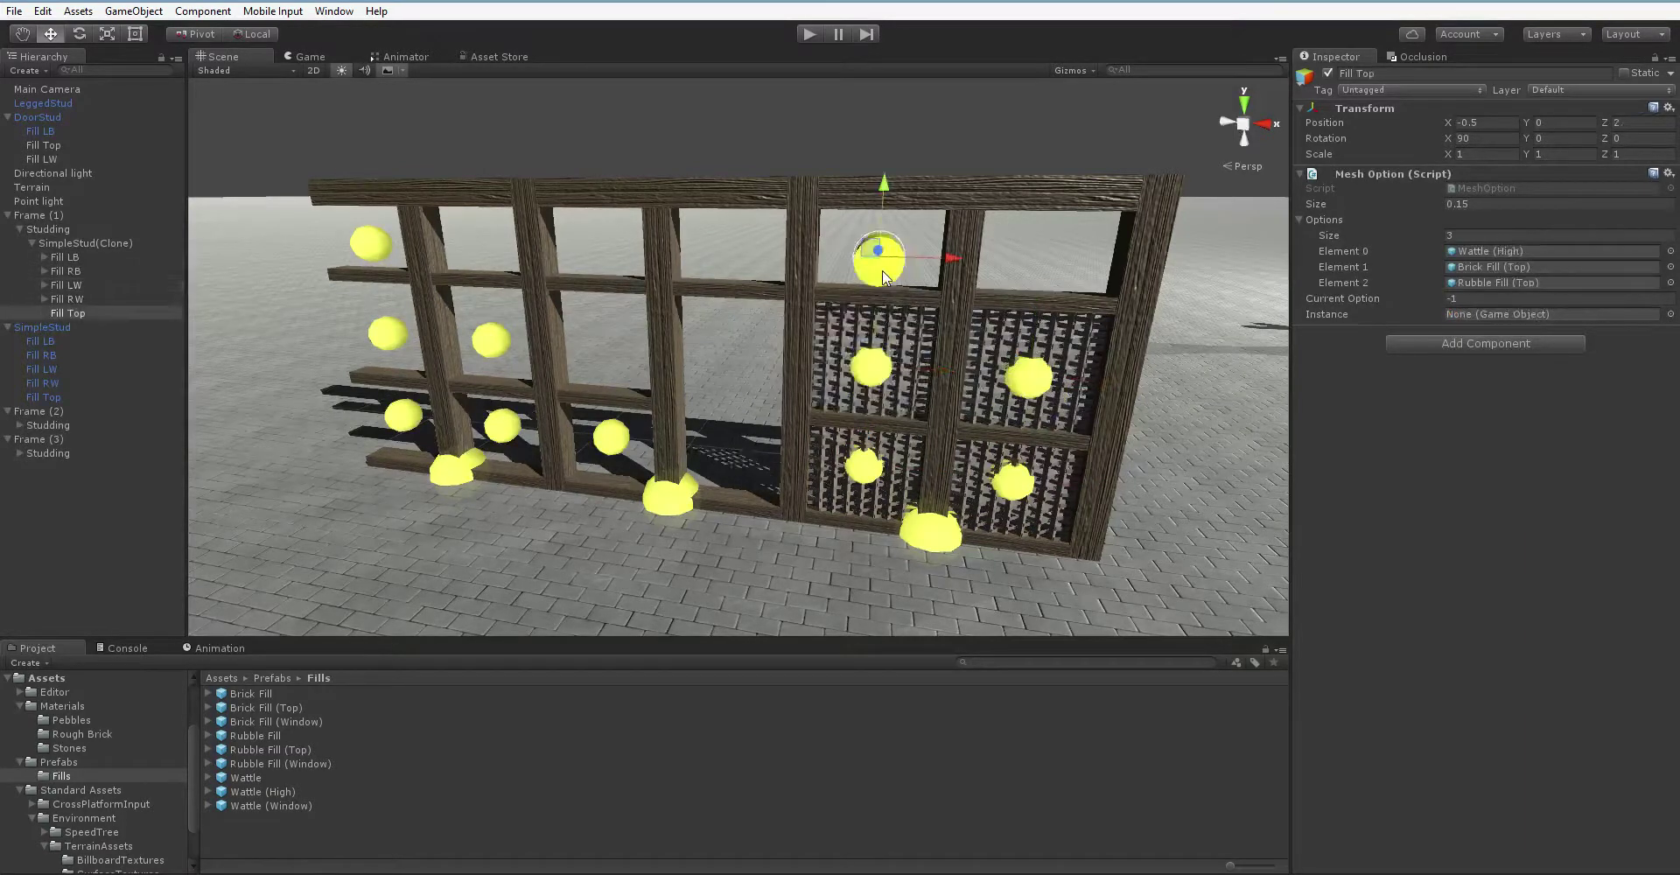
click(883, 272)
click(881, 280)
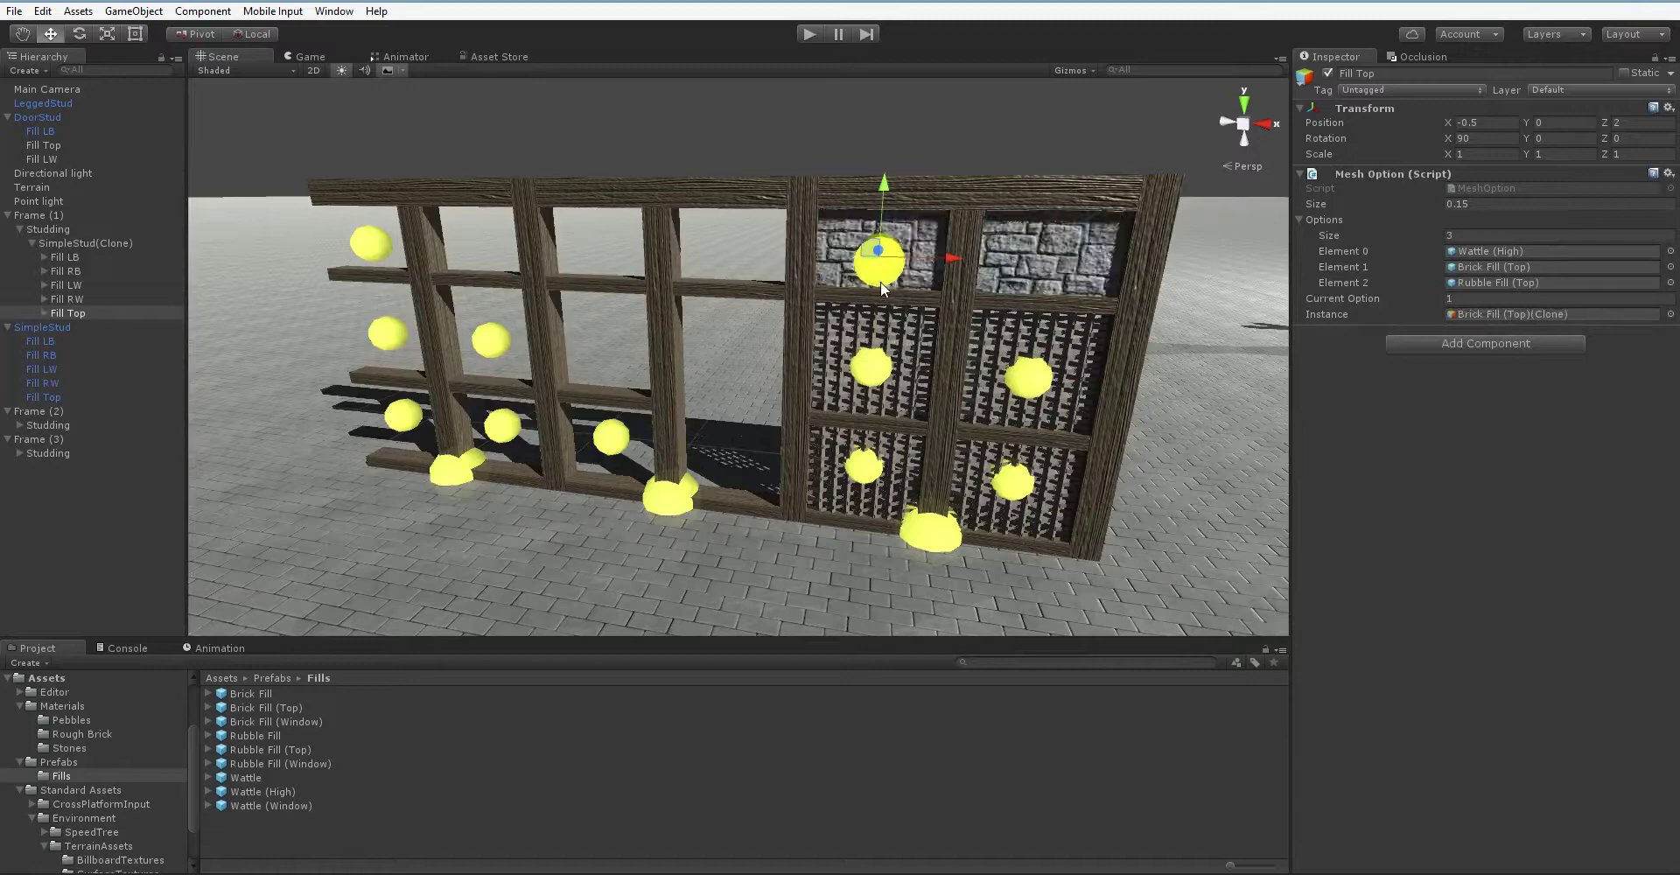
Cycle the middle-left and bottom-left panels through rubble and settle both on brick.
click(880, 380)
click(880, 382)
click(879, 381)
click(869, 477)
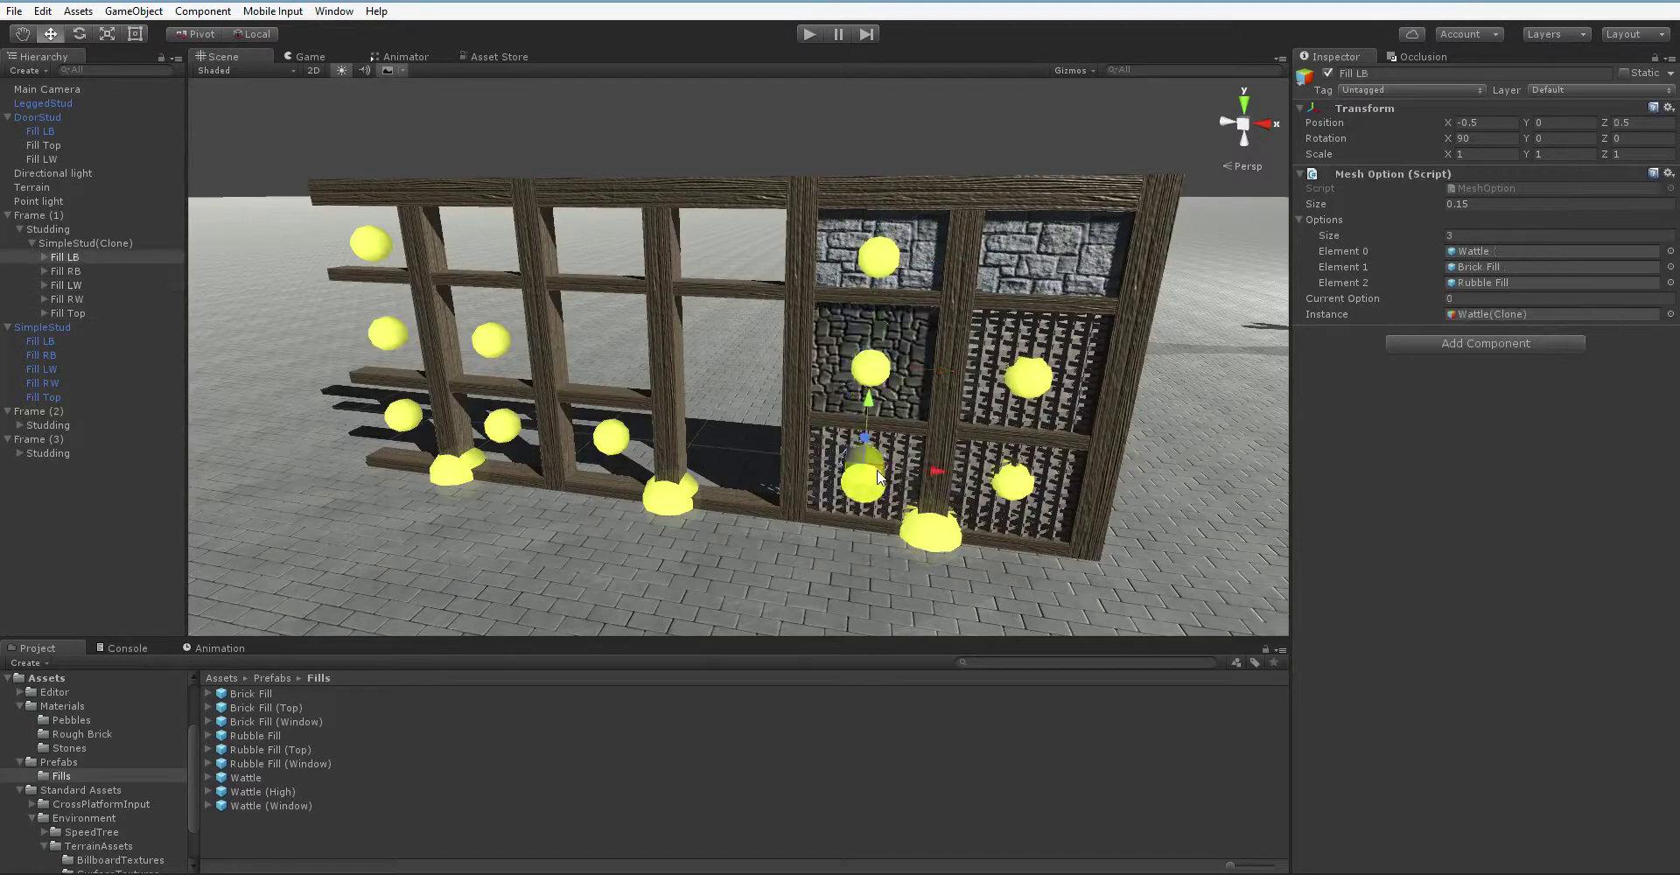
click(870, 481)
click(870, 482)
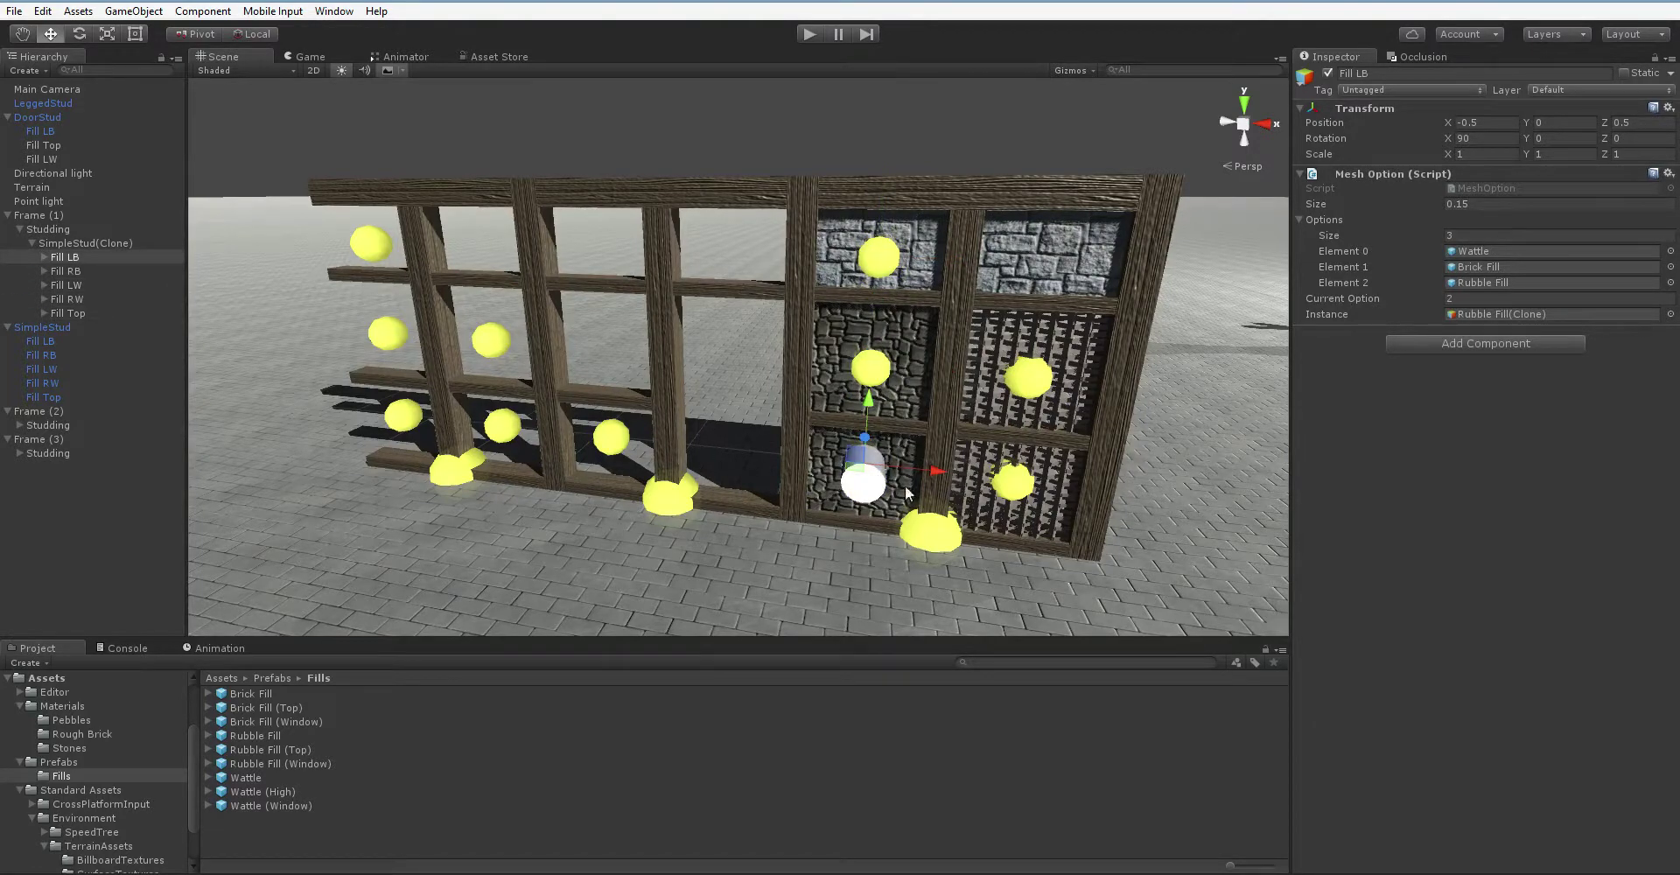
click(866, 480)
click(867, 480)
click(872, 372)
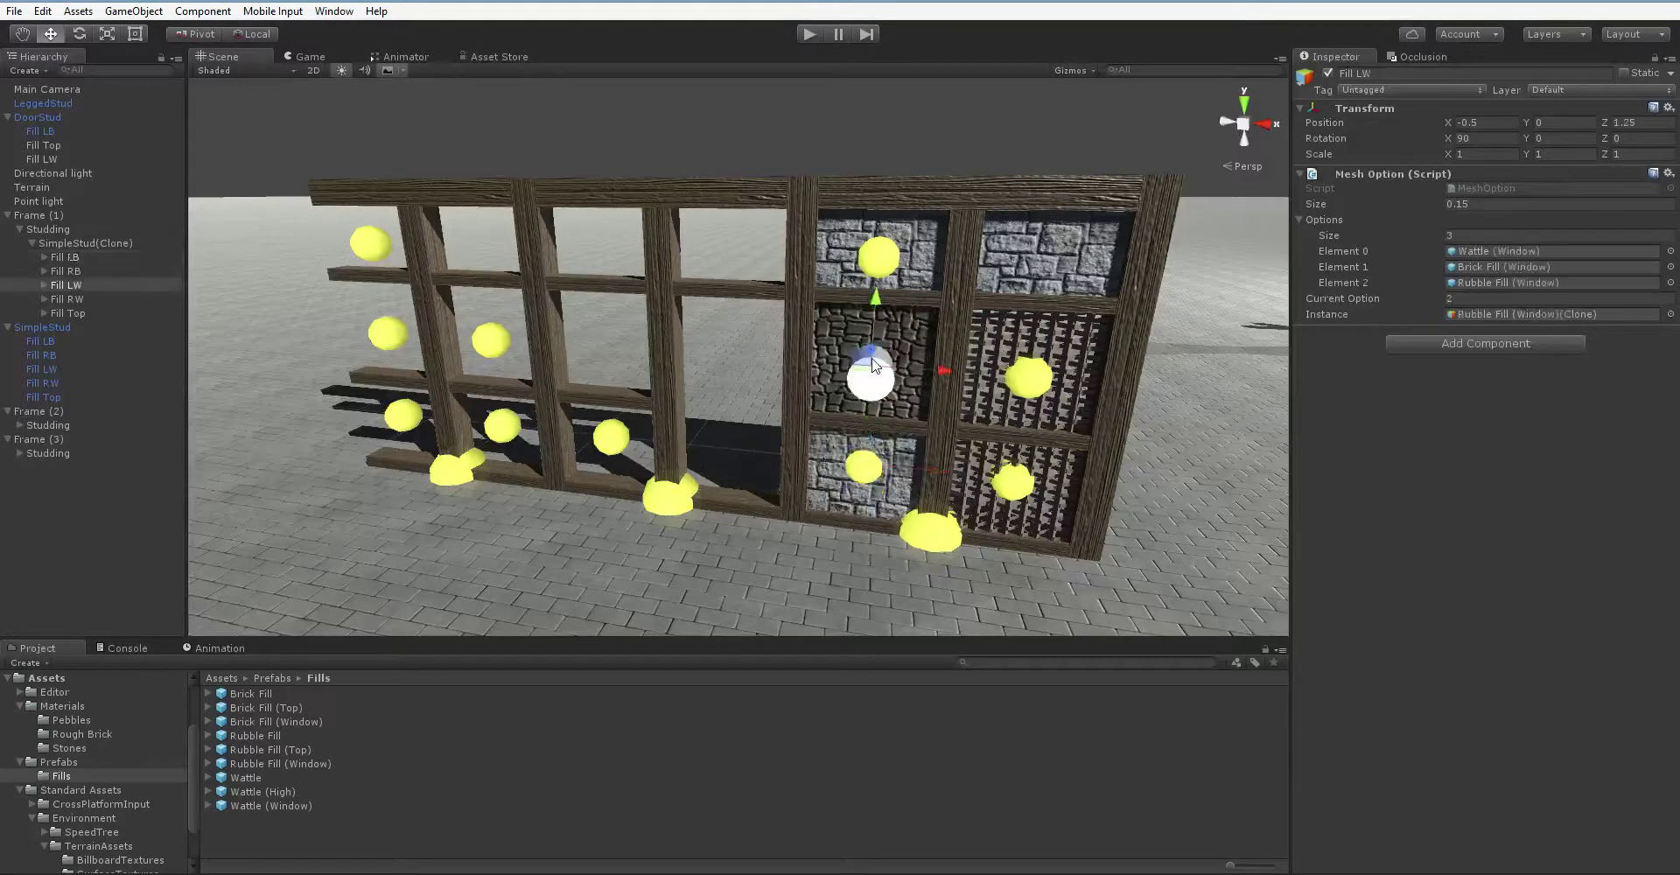
click(871, 374)
click(871, 374)
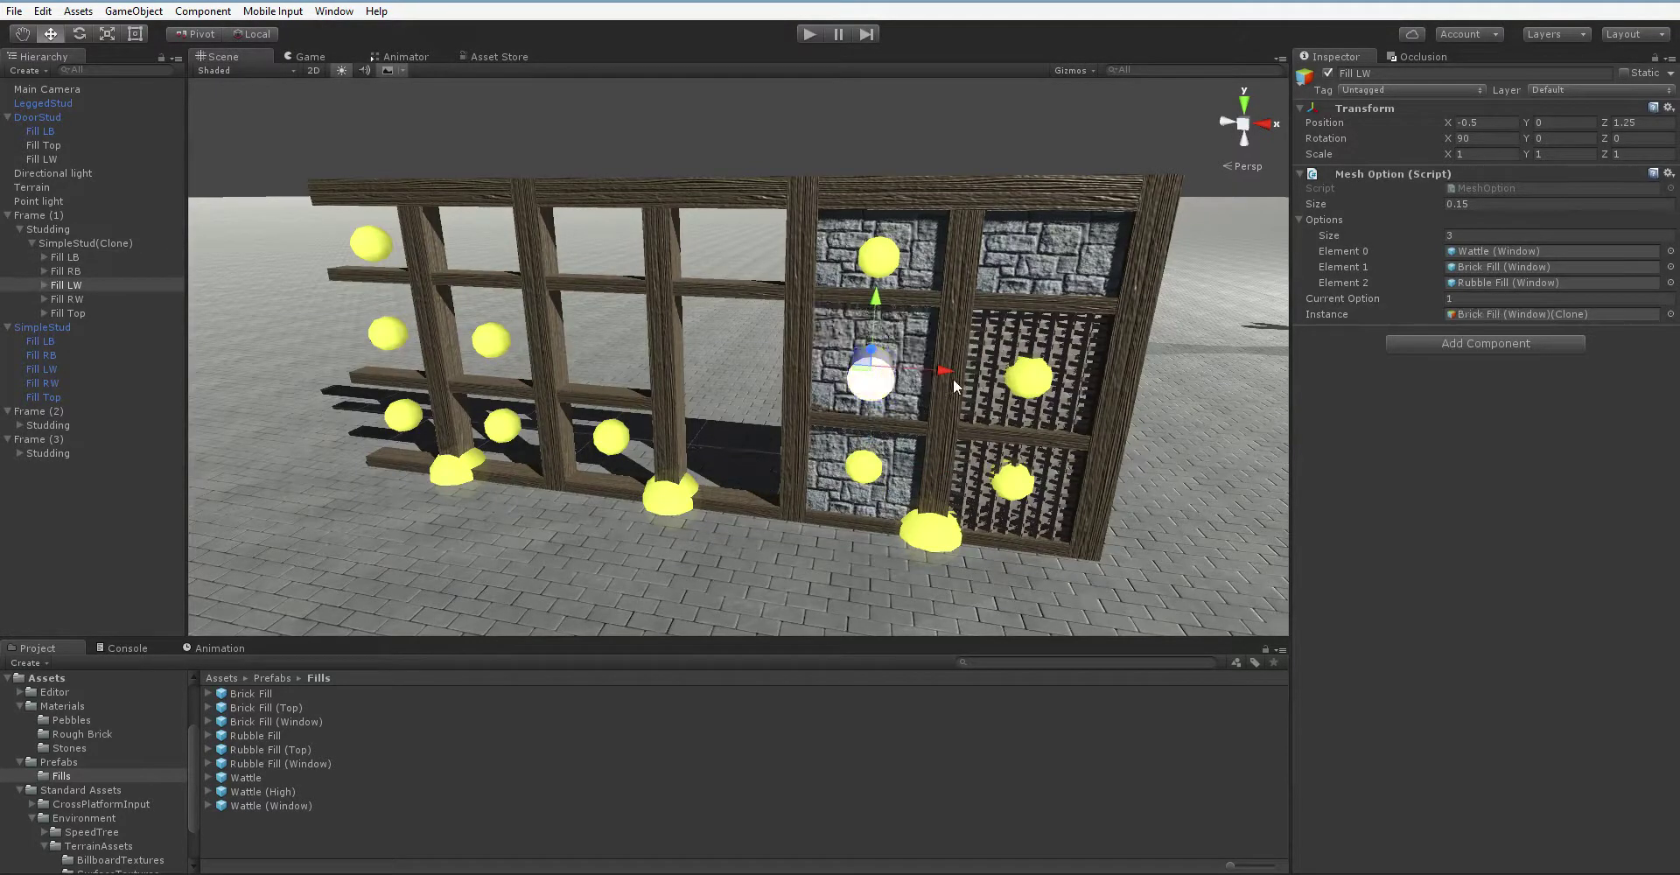
Switch the middle-right and bottom-right panels to brick and leave the middle-left panel empty.
click(1031, 391)
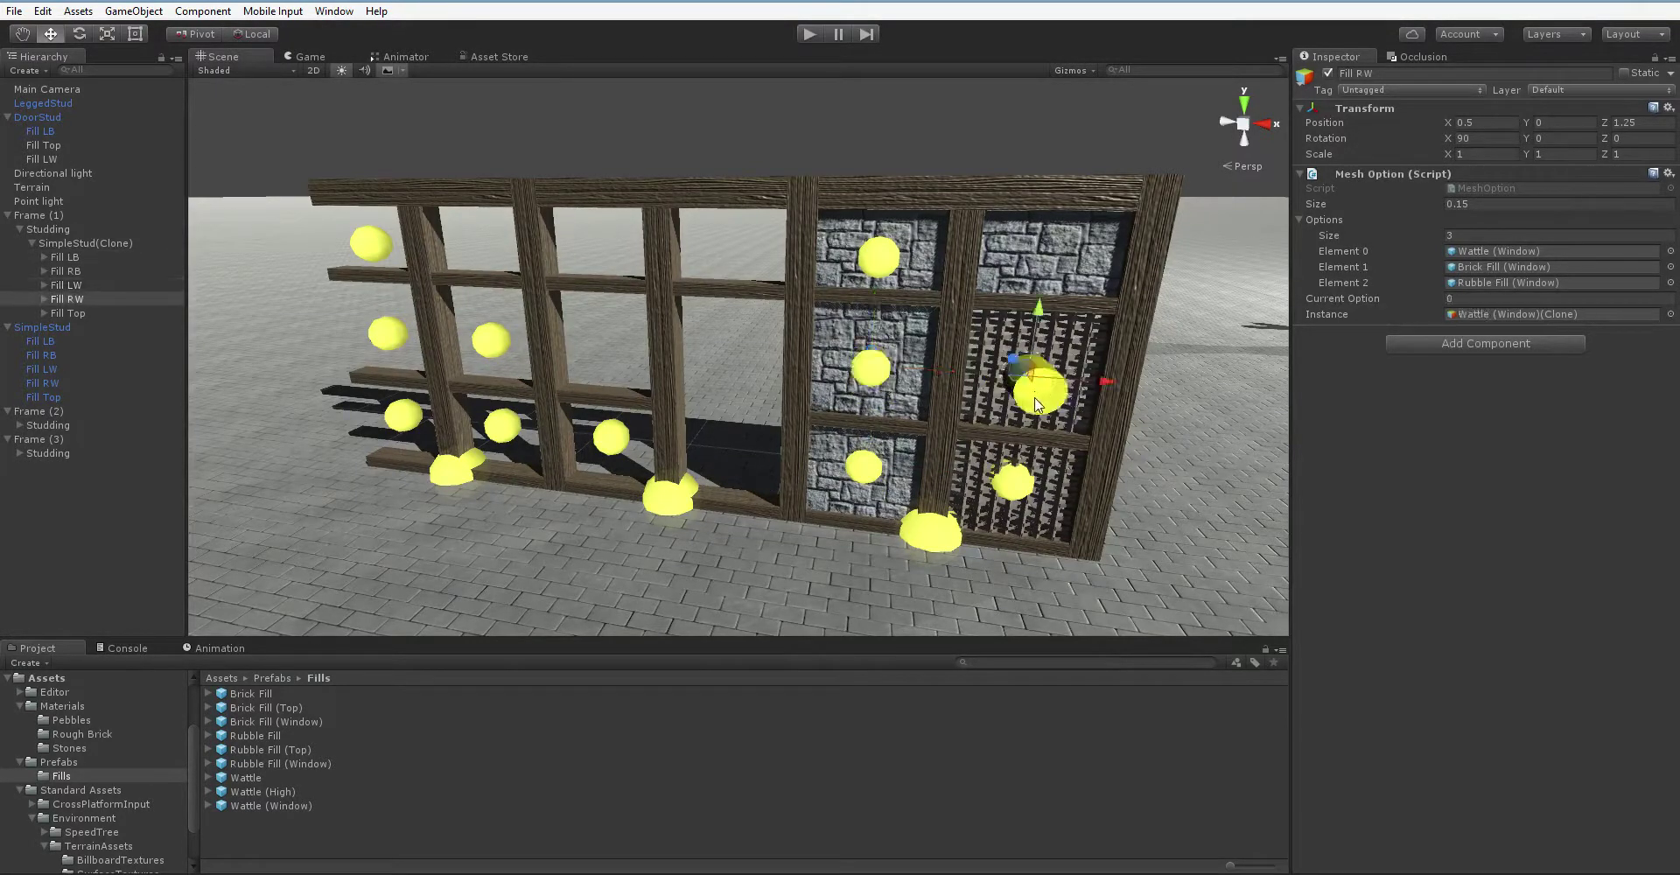
click(1037, 405)
click(1037, 405)
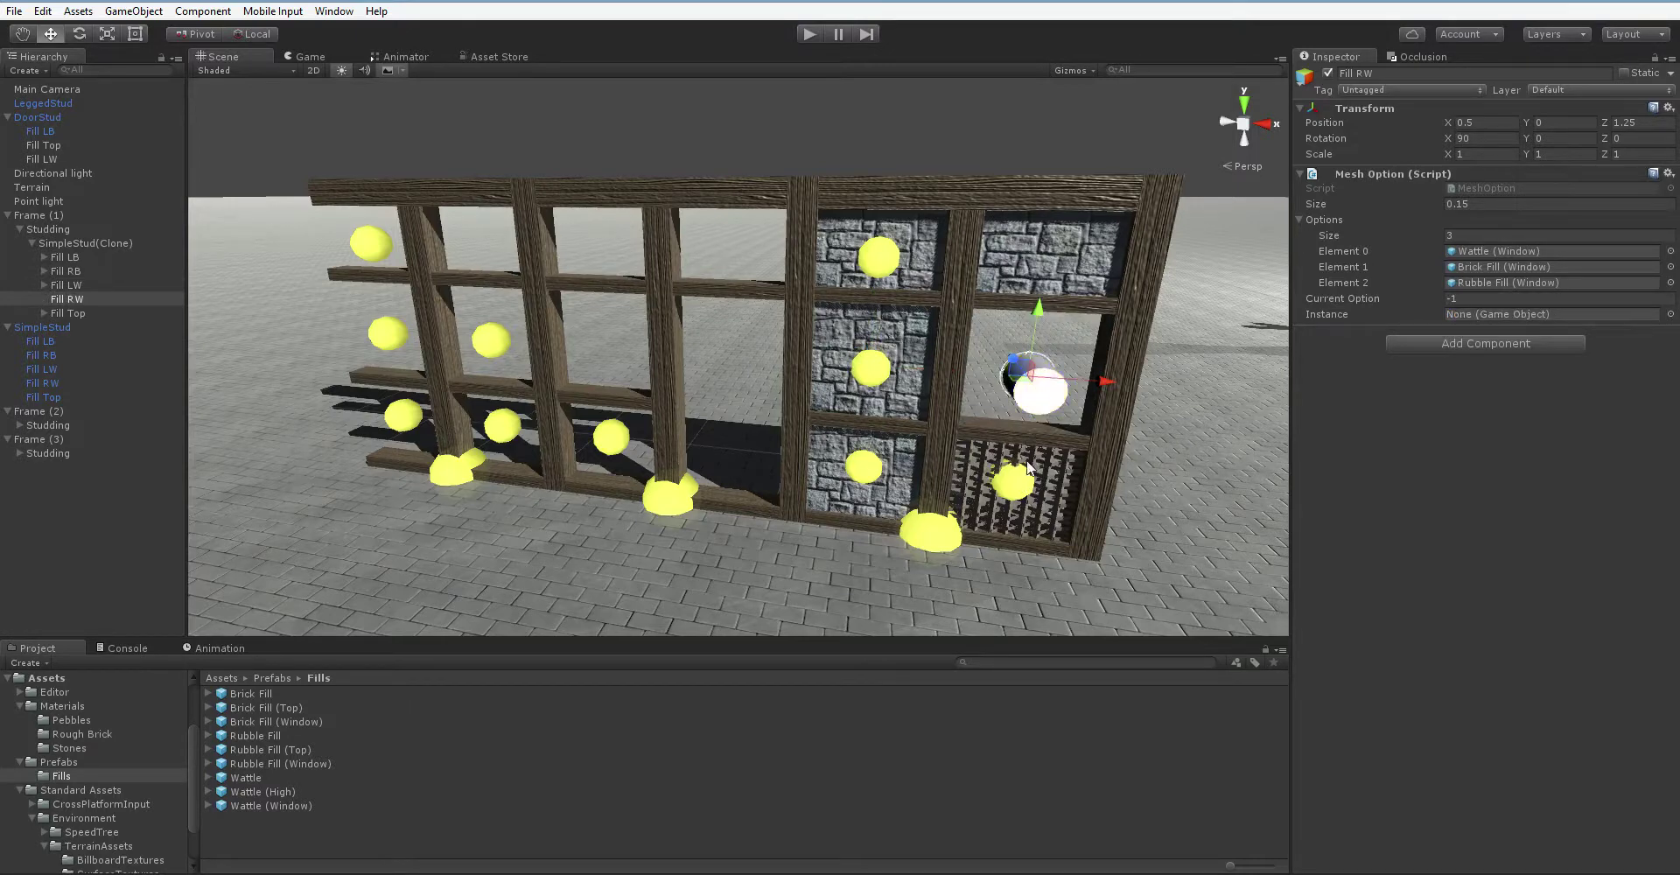
click(1038, 415)
click(1038, 412)
click(1020, 501)
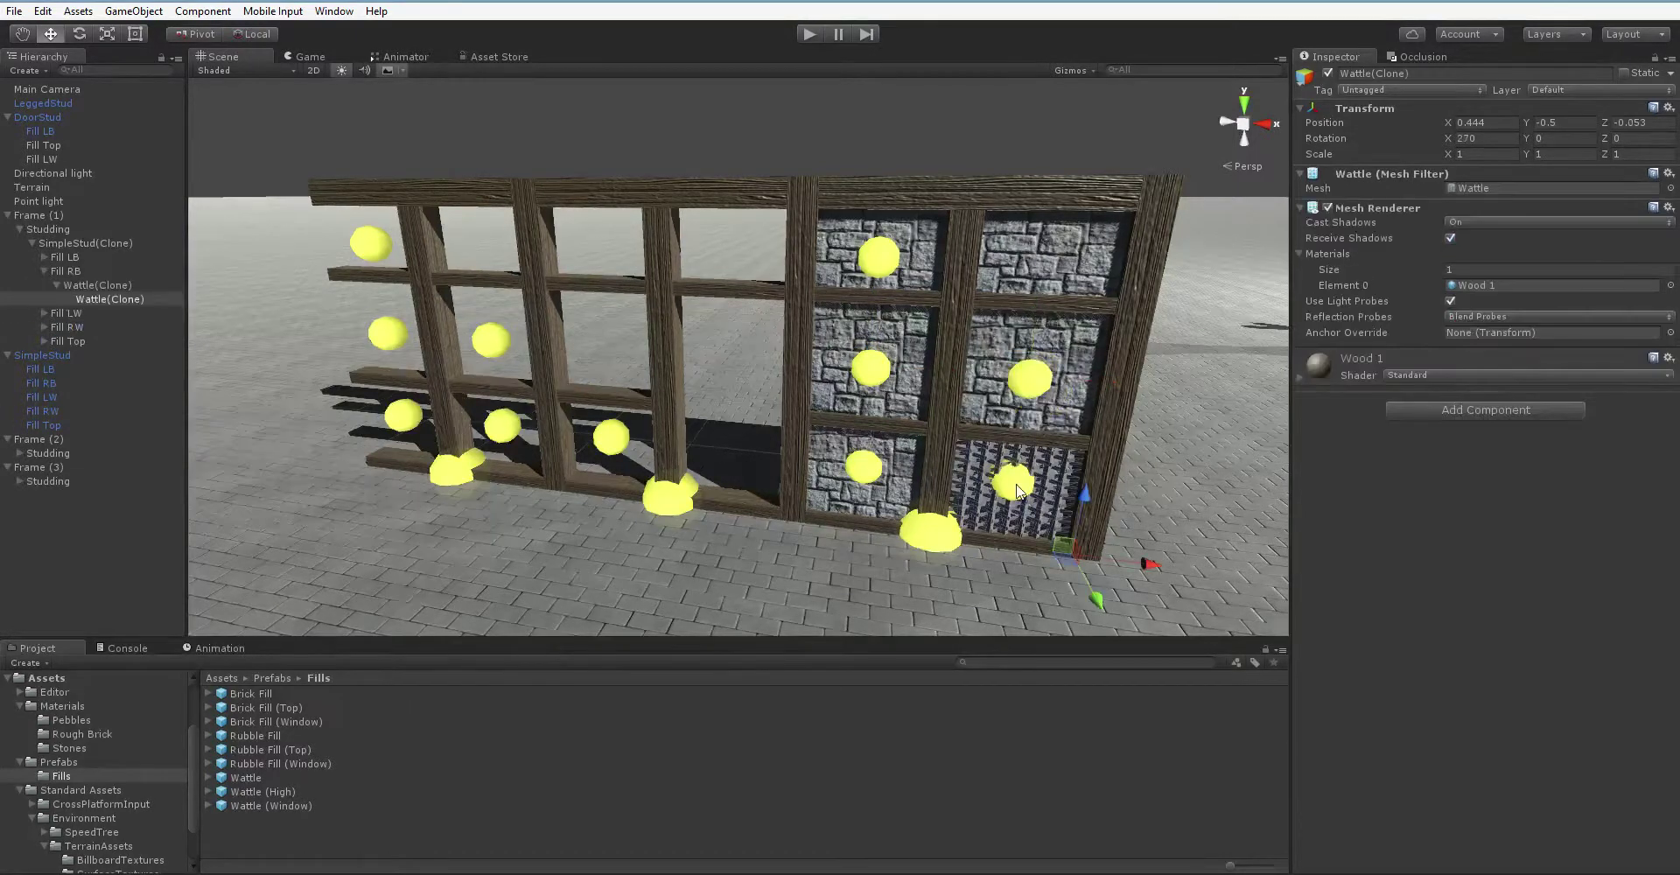
click(1019, 509)
click(1018, 511)
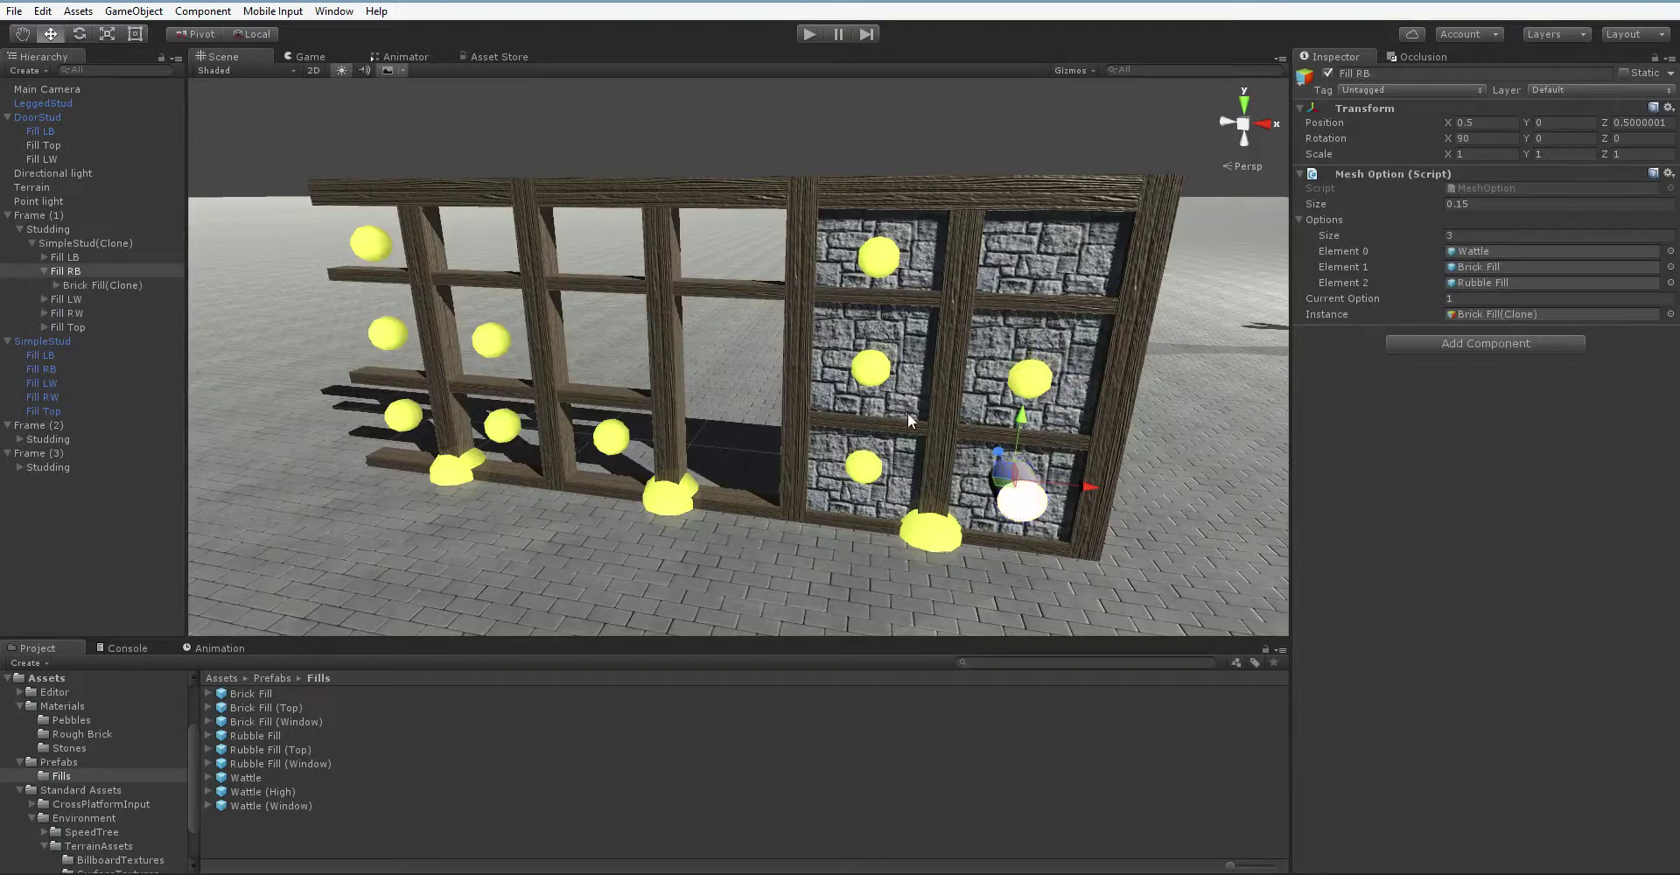
click(871, 378)
click(866, 390)
click(863, 390)
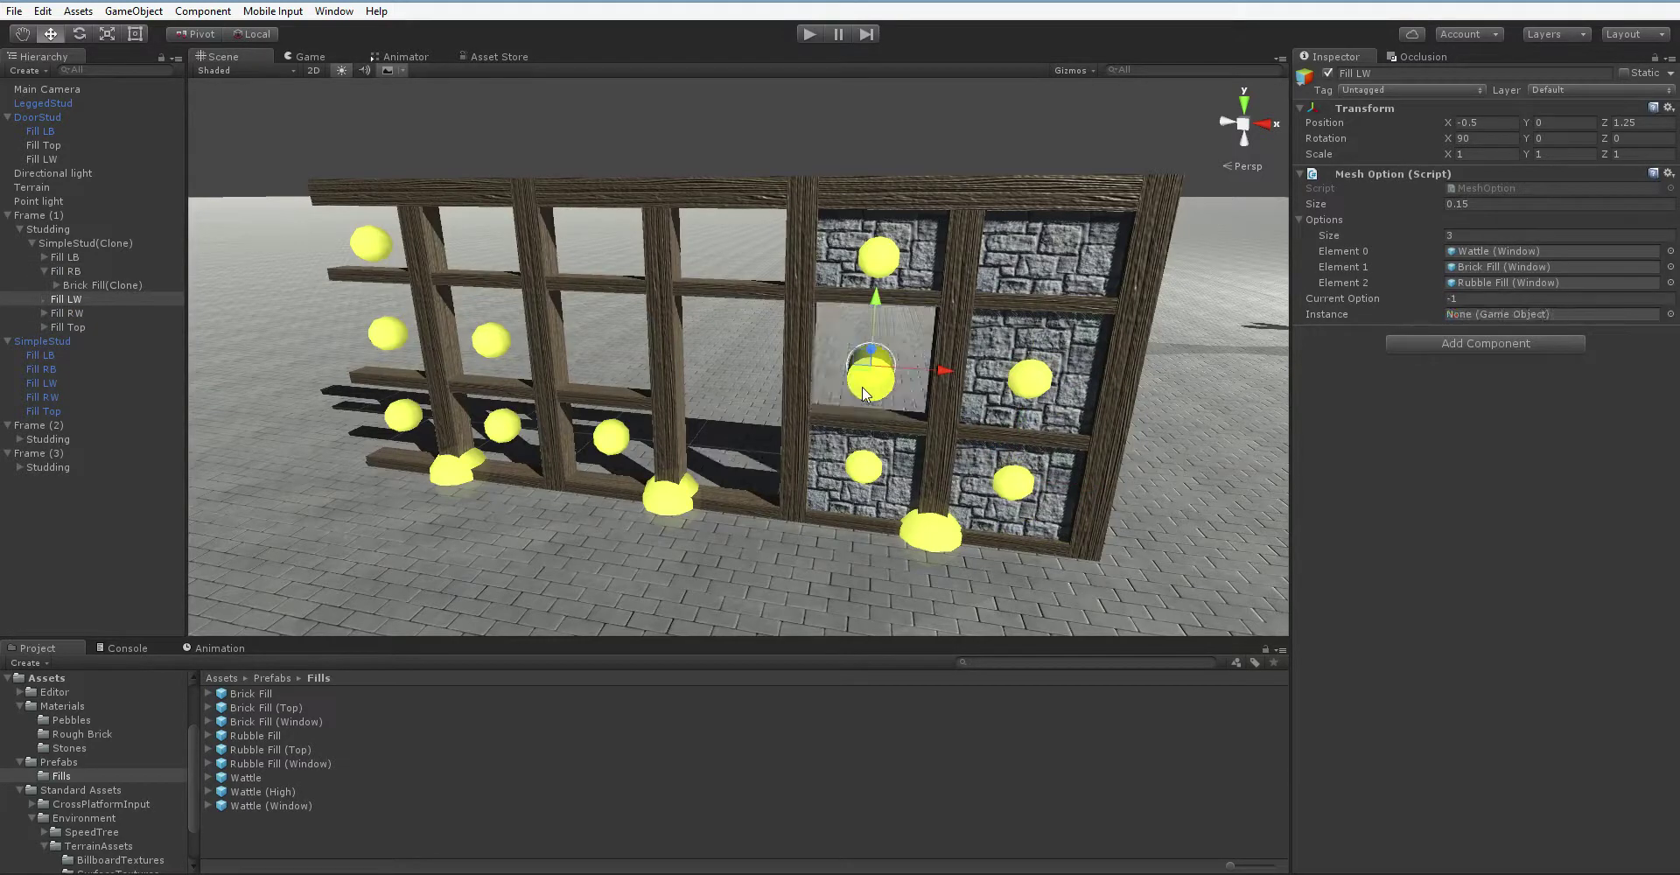
click(949, 203)
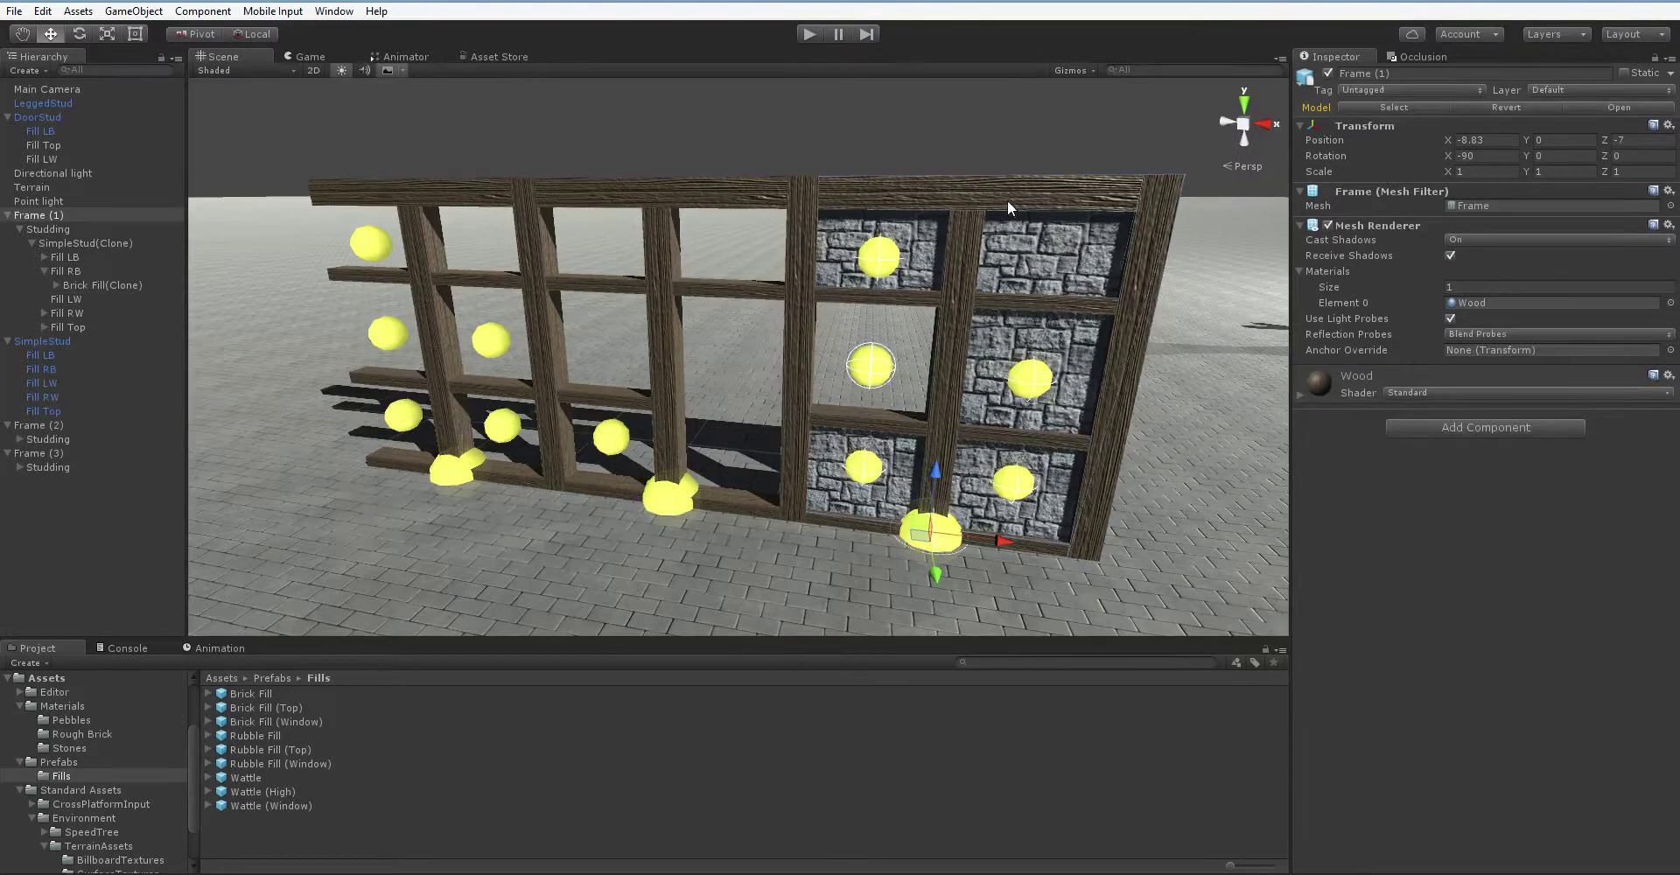
Duplicate the frame as Frame (4), turn it 90 degrees and move it to form the corner.
key(ctrl+d)
drag(1003, 538, 1129, 567)
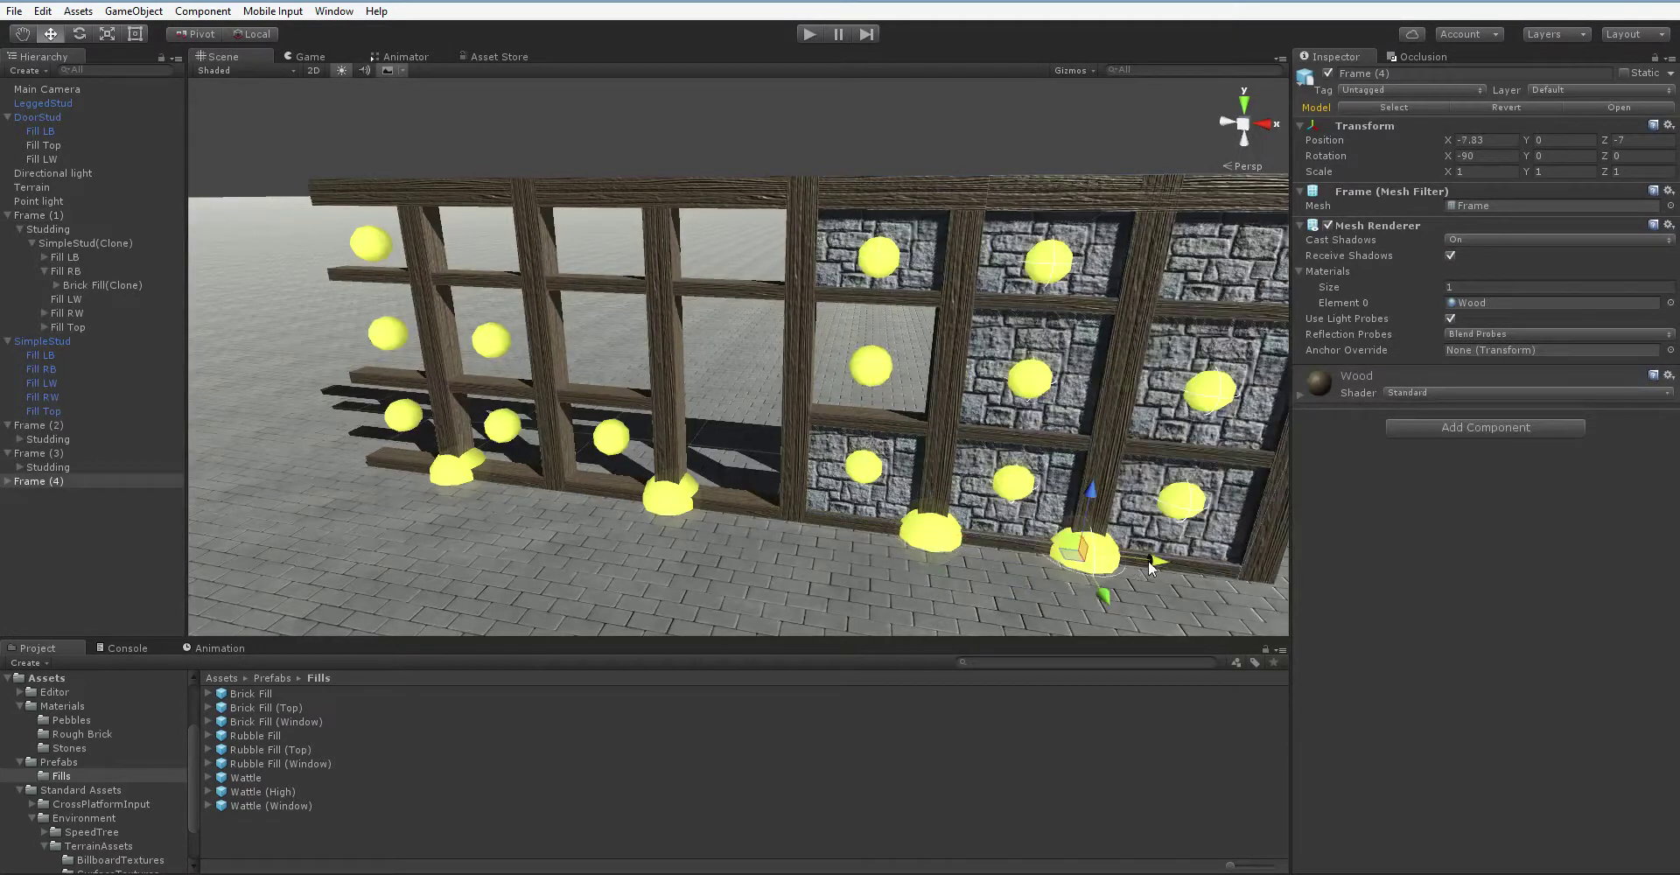
click(79, 33)
scroll(735, 350, down, 3)
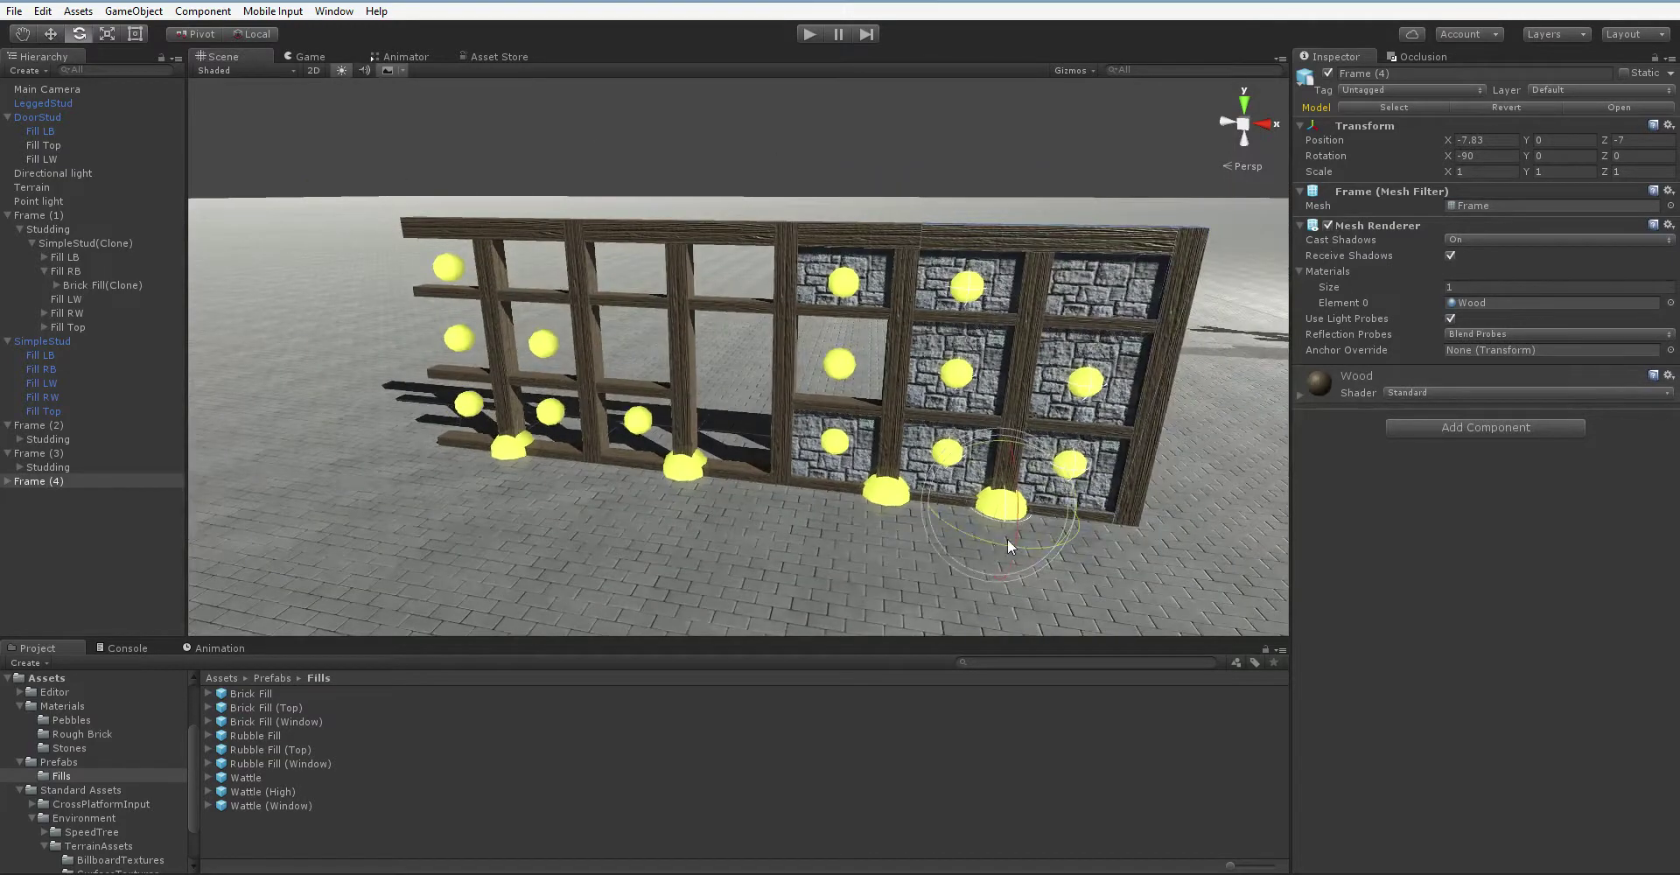
drag(1007, 538, 350, 131)
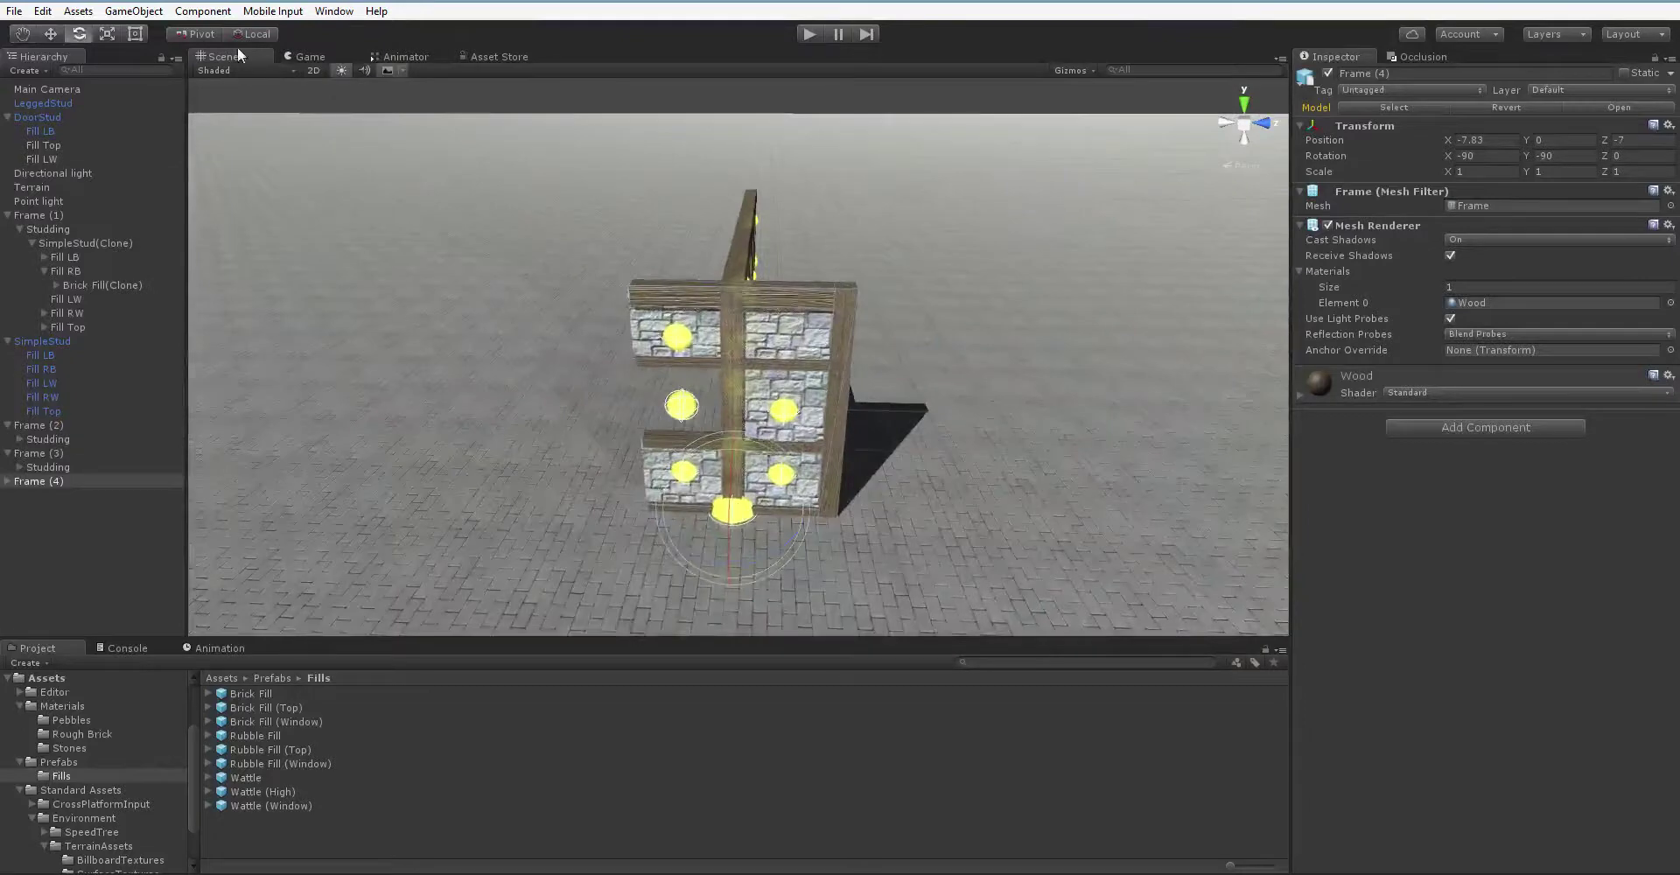
click(51, 35)
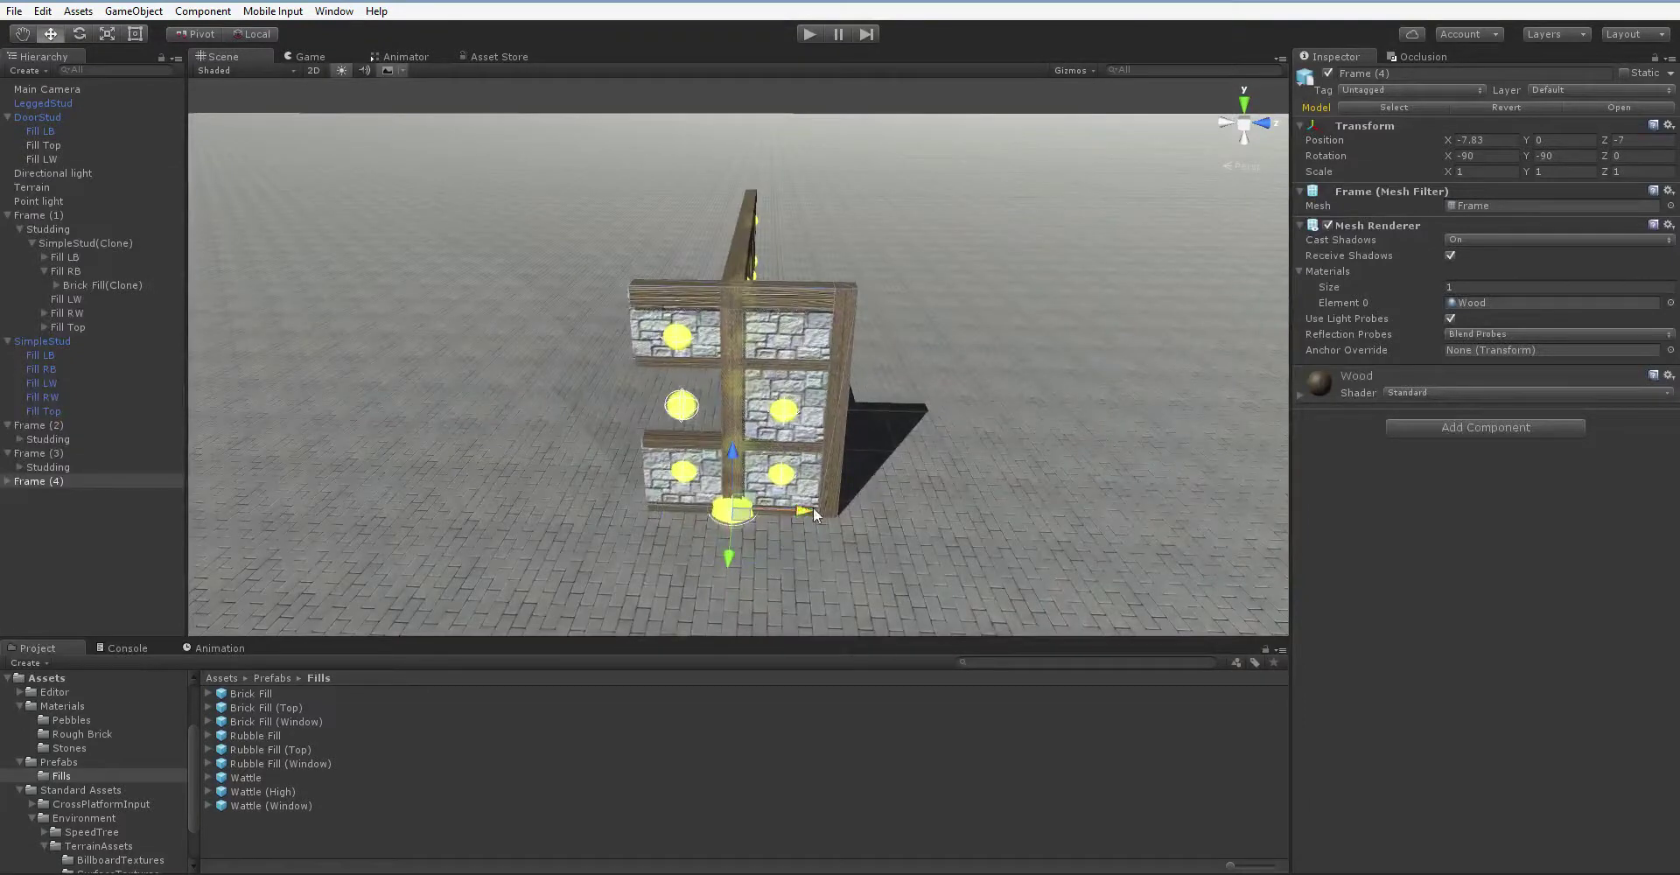
drag(813, 512, 1007, 479)
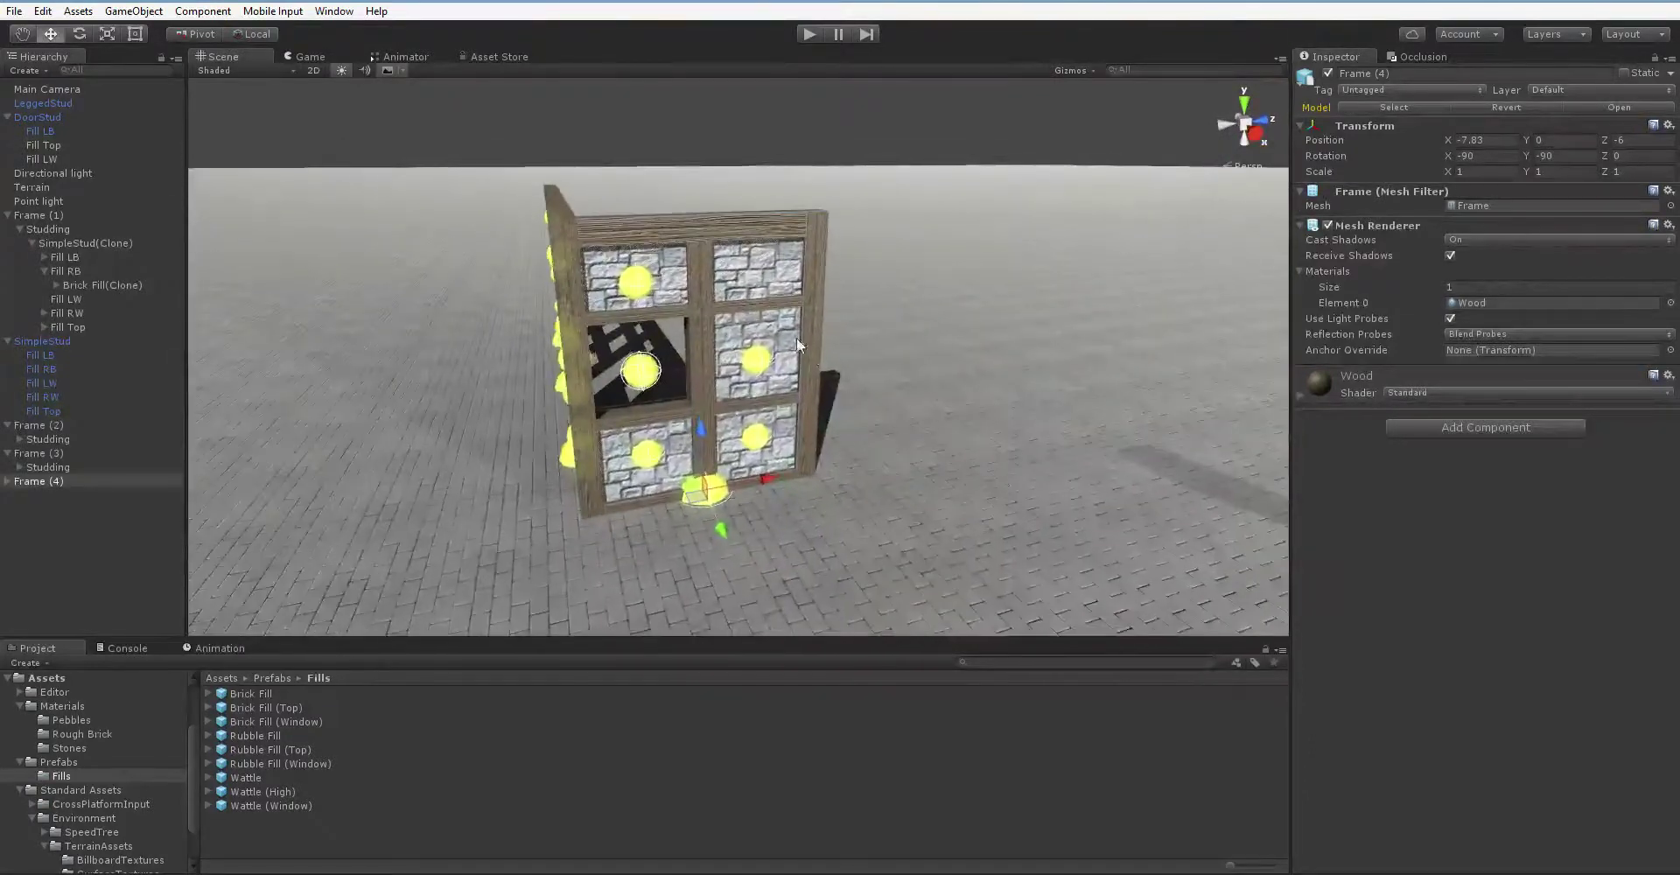
Set Frame (4)'s left middle window to brick fill and leave the right middle window empty.
click(646, 376)
click(648, 391)
click(766, 383)
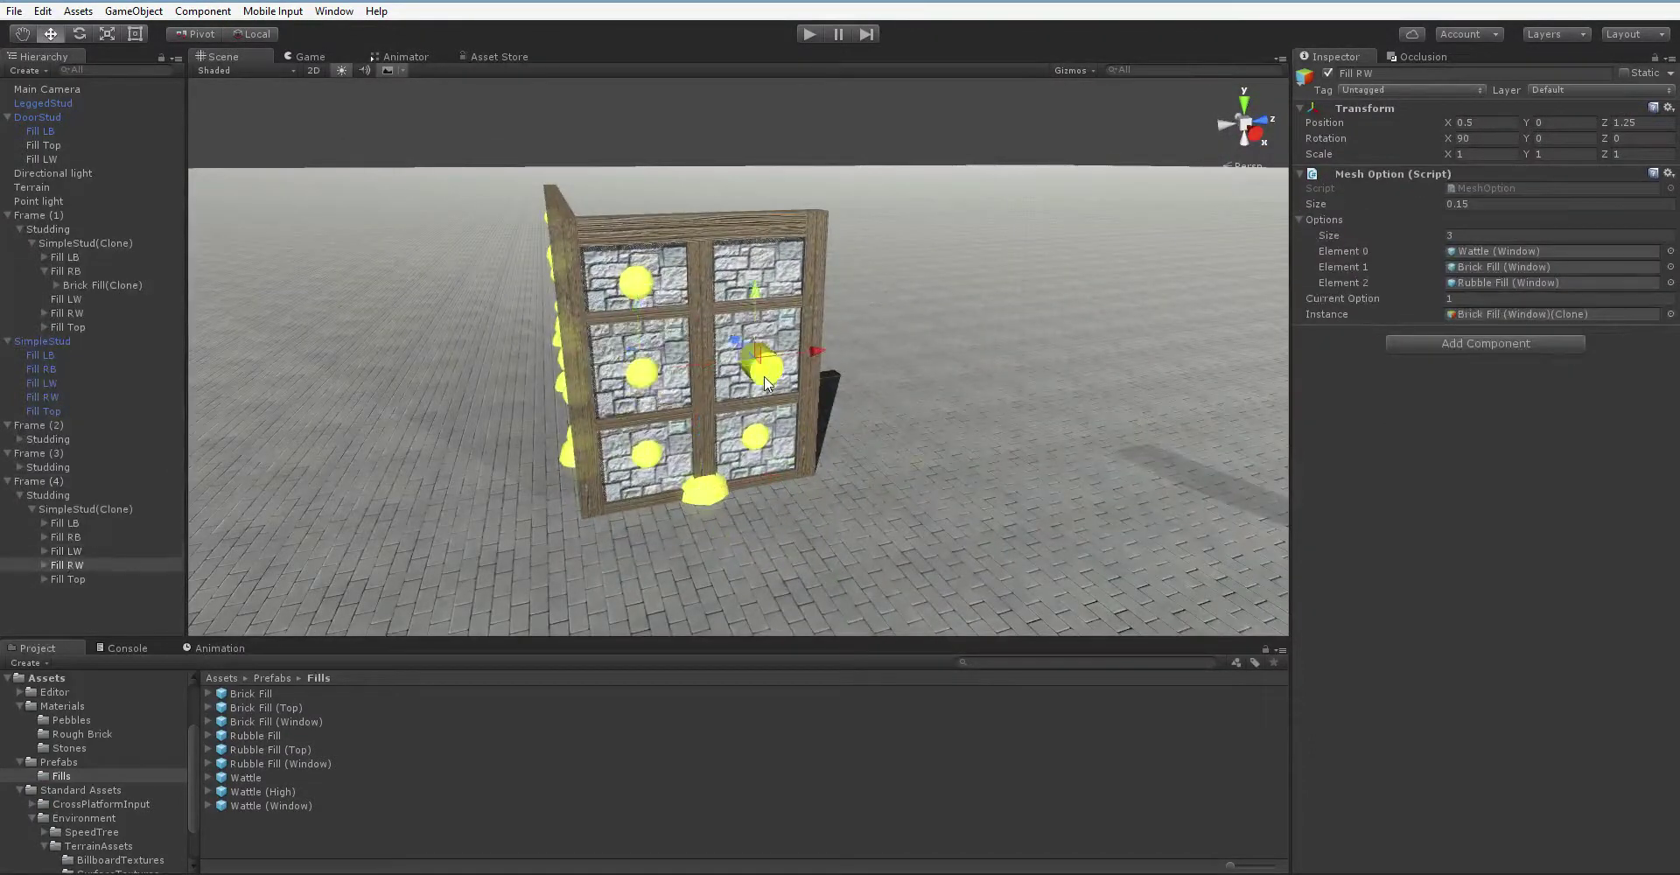
click(766, 383)
click(766, 372)
alt+drag(767, 373, 750, 321)
Duplicate Frame (4) as Frame (5) beside it and cycle its studding to DoorStud.
click(750, 319)
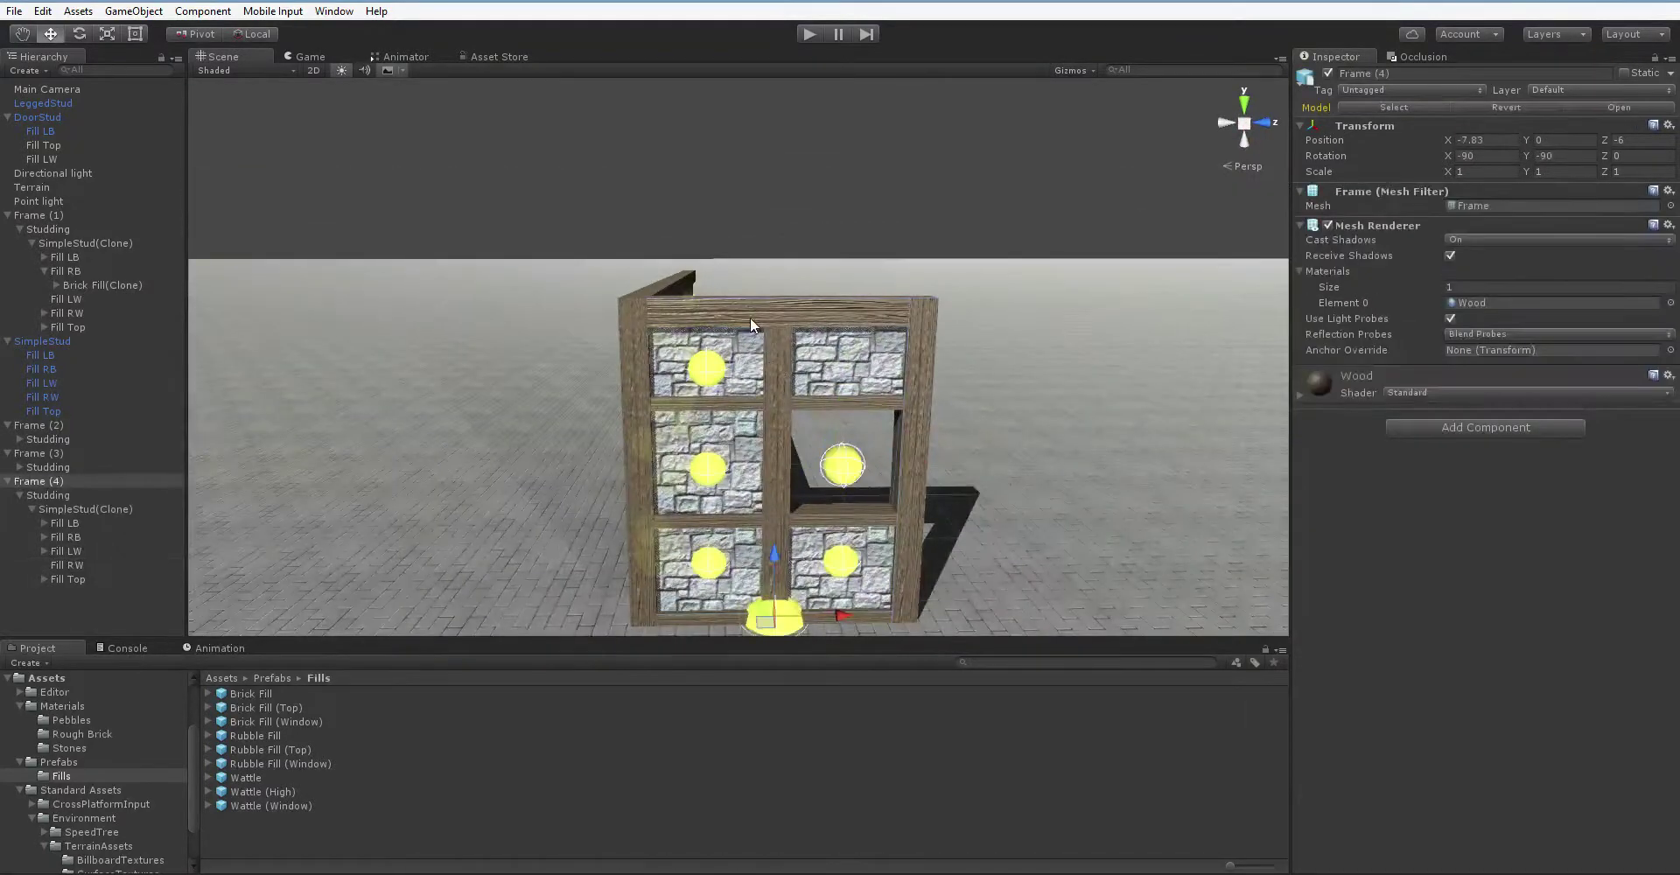
key(ctrl+d)
drag(826, 557, 982, 569)
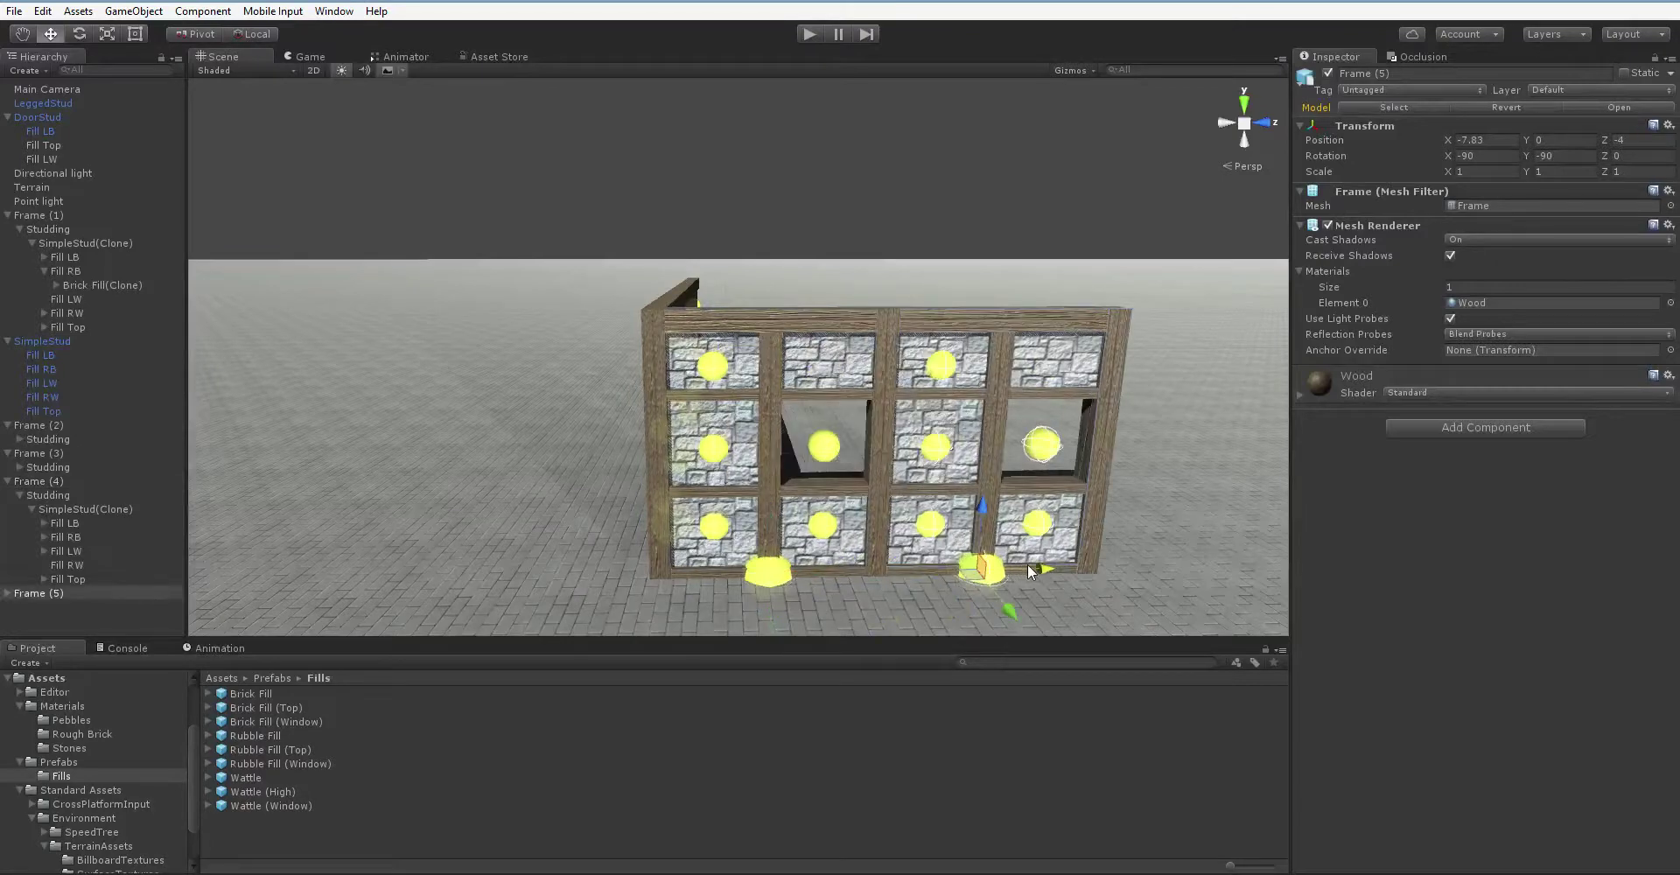
click(994, 594)
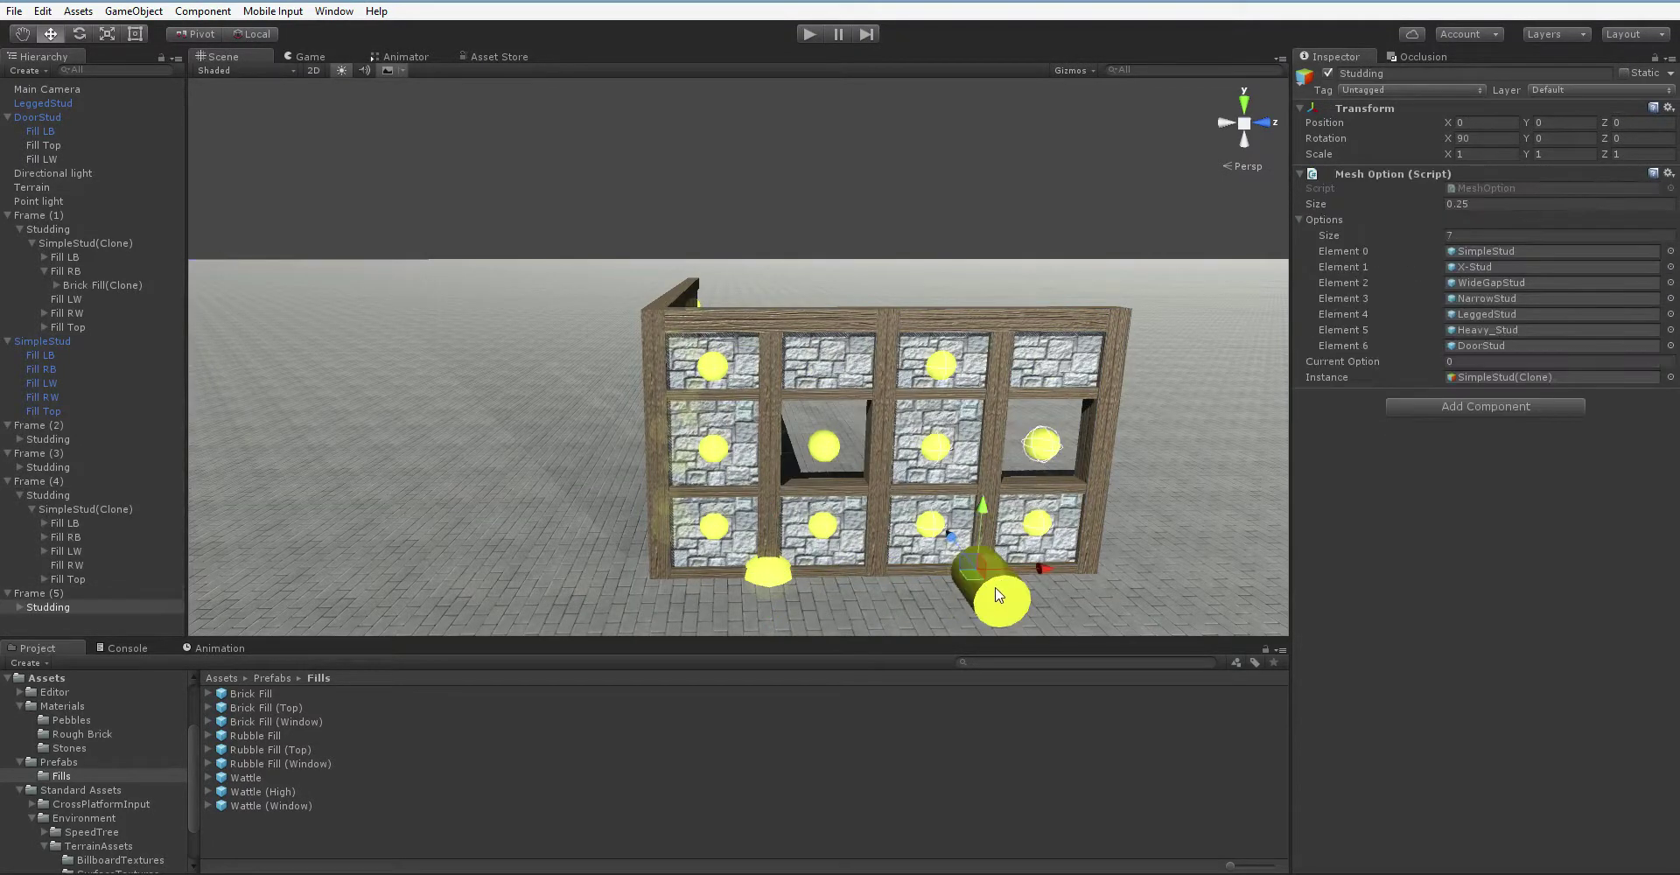
click(997, 596)
click(997, 596)
click(998, 597)
click(998, 597)
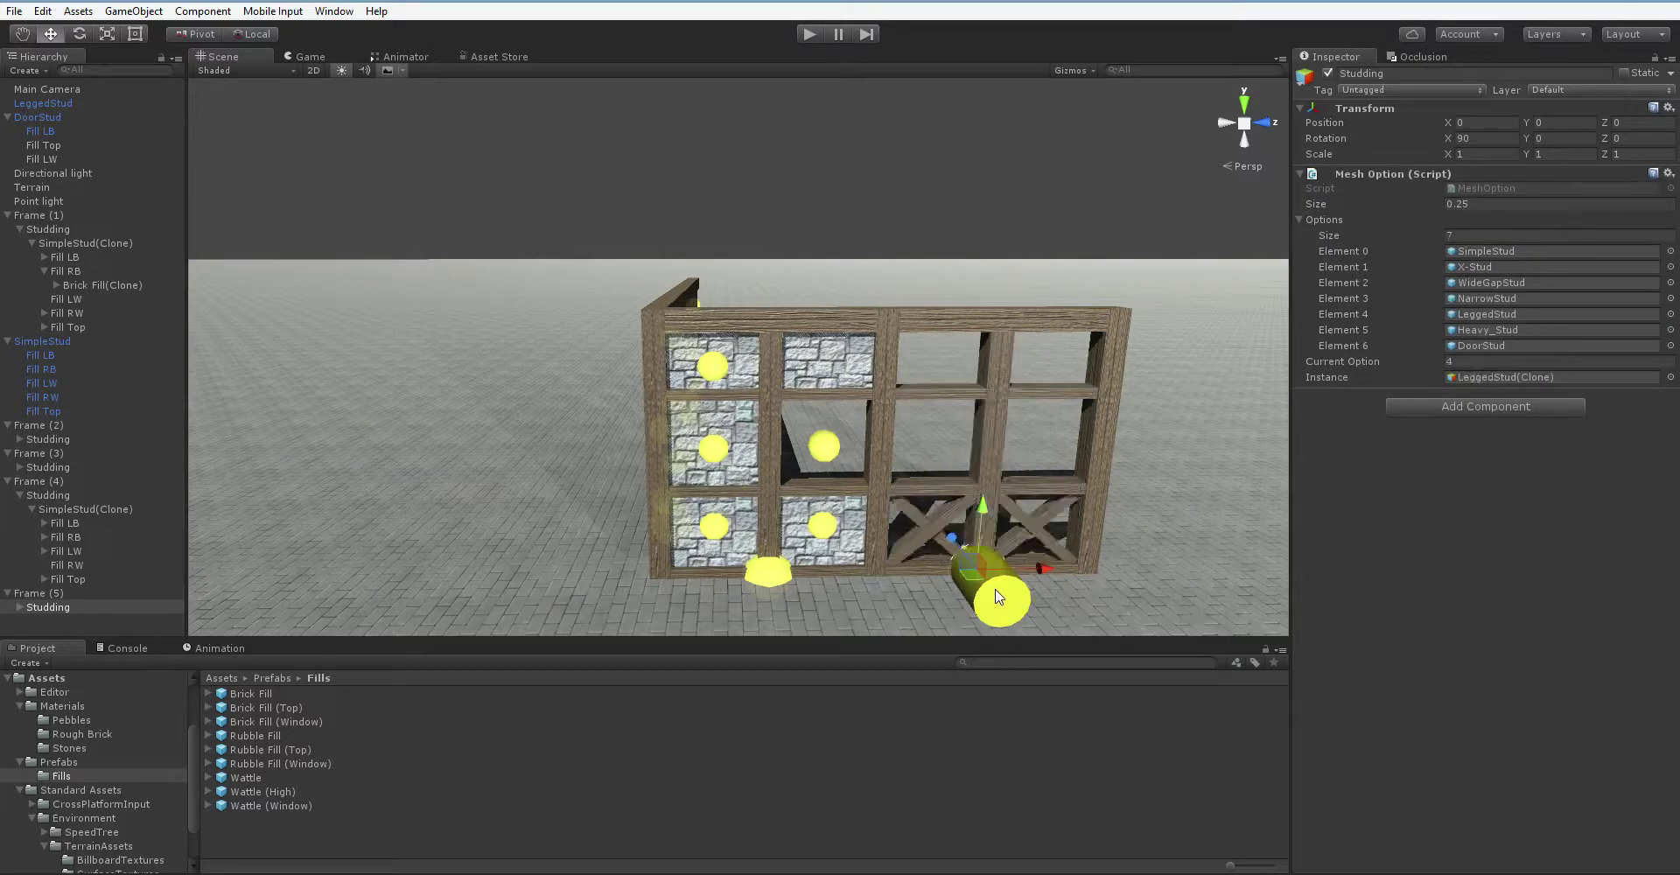
click(998, 597)
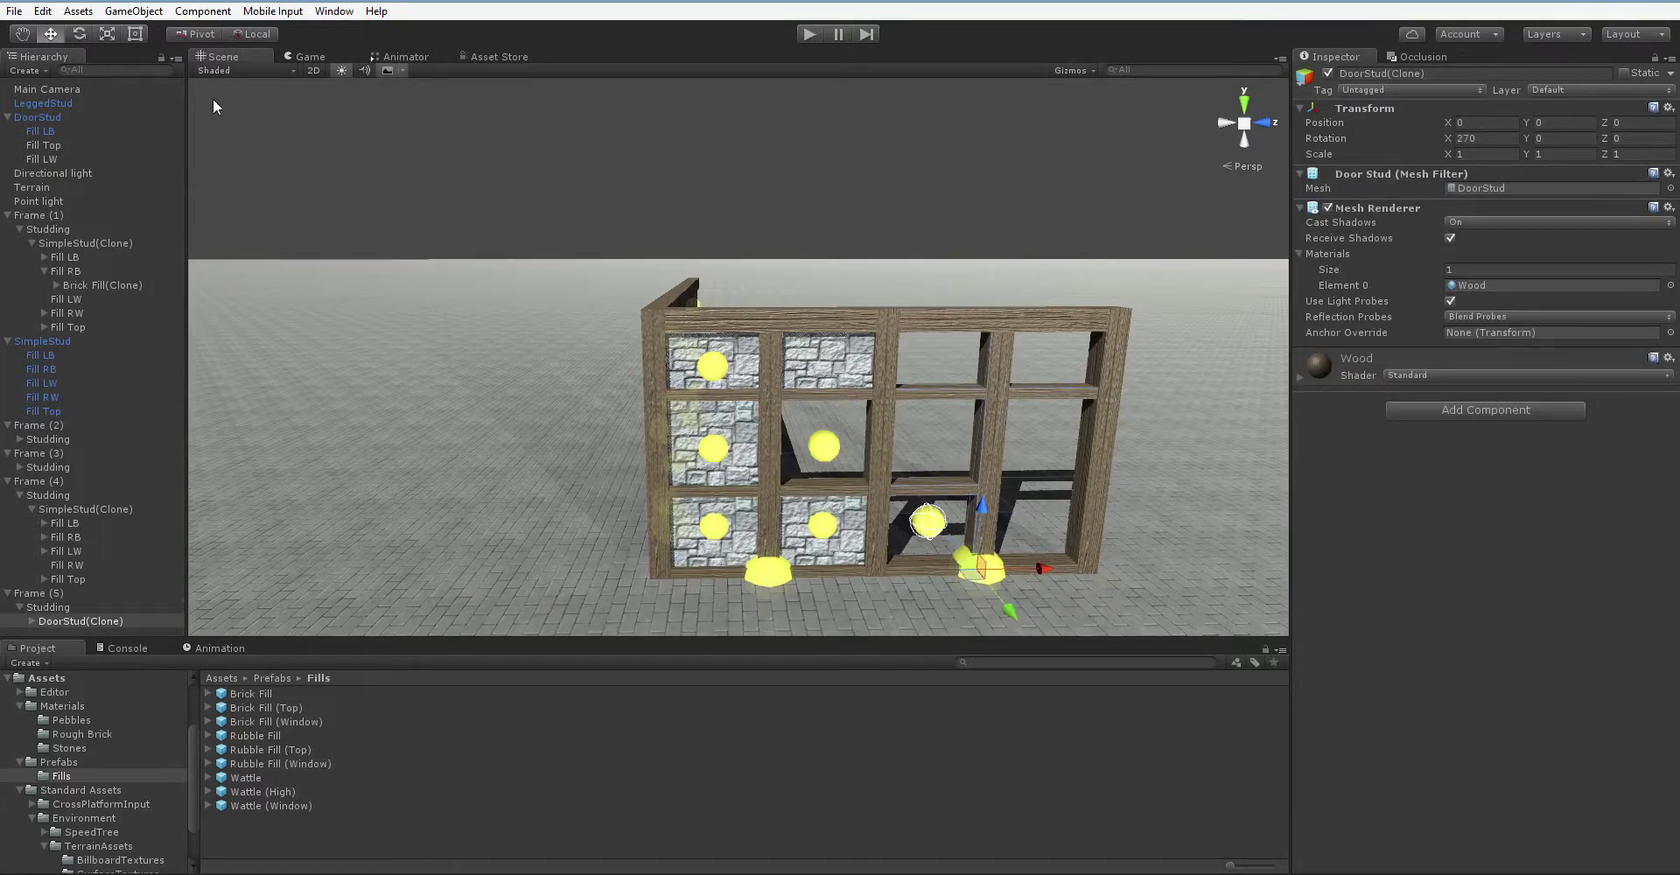
Rotate the DoorStud(Clone) studding to 180 on Y using the Rotate tool.
click(79, 33)
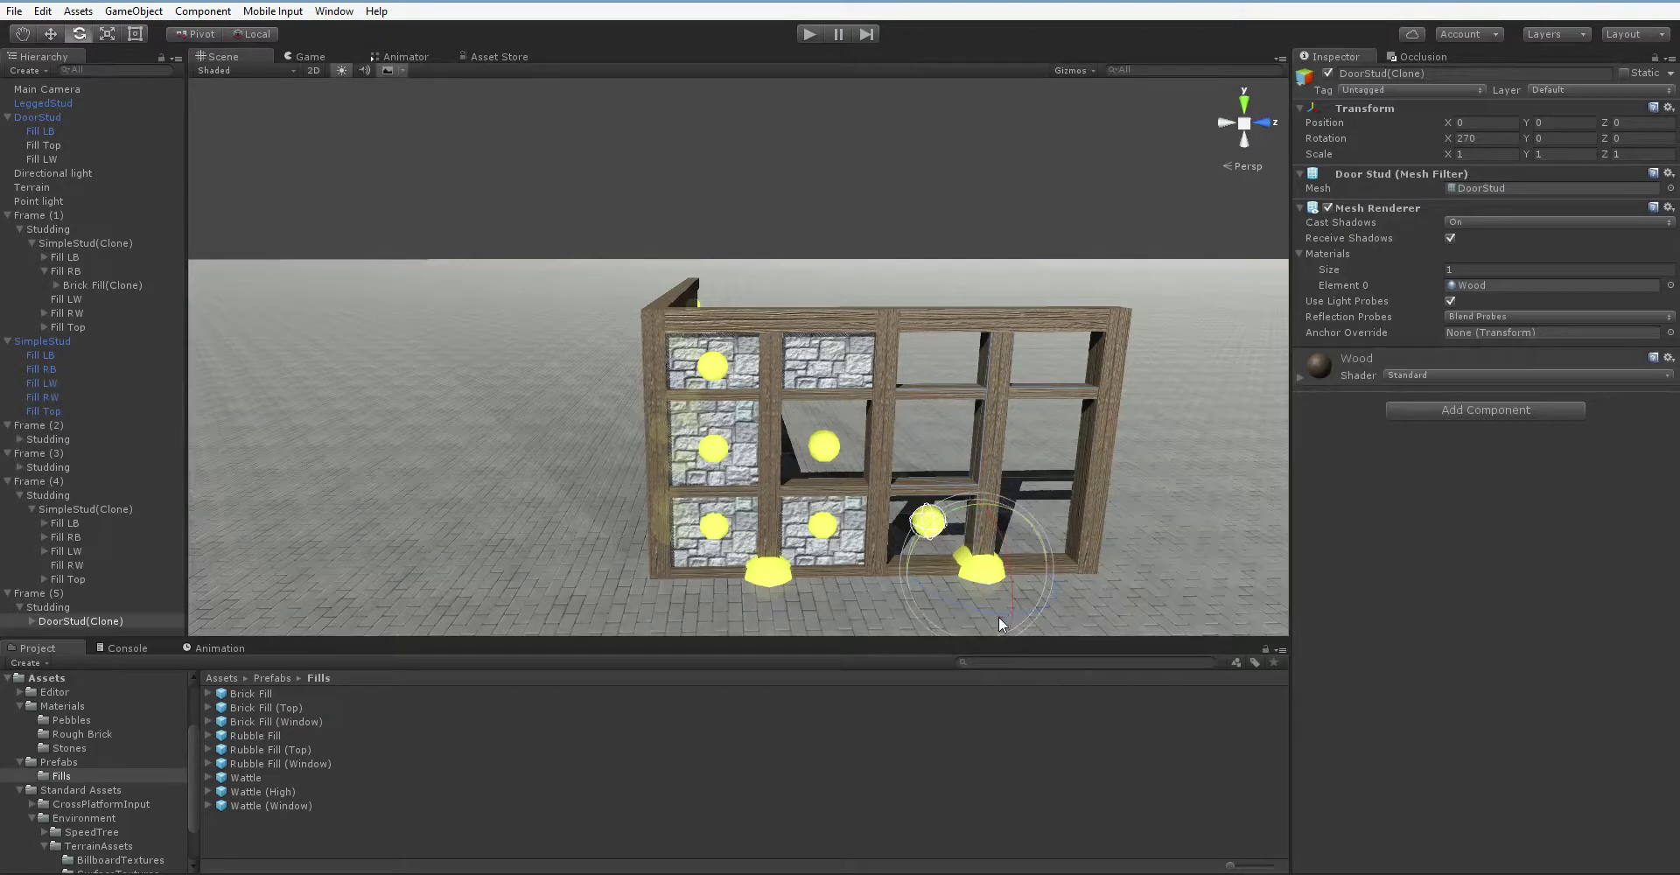
drag(963, 602, 497, 511)
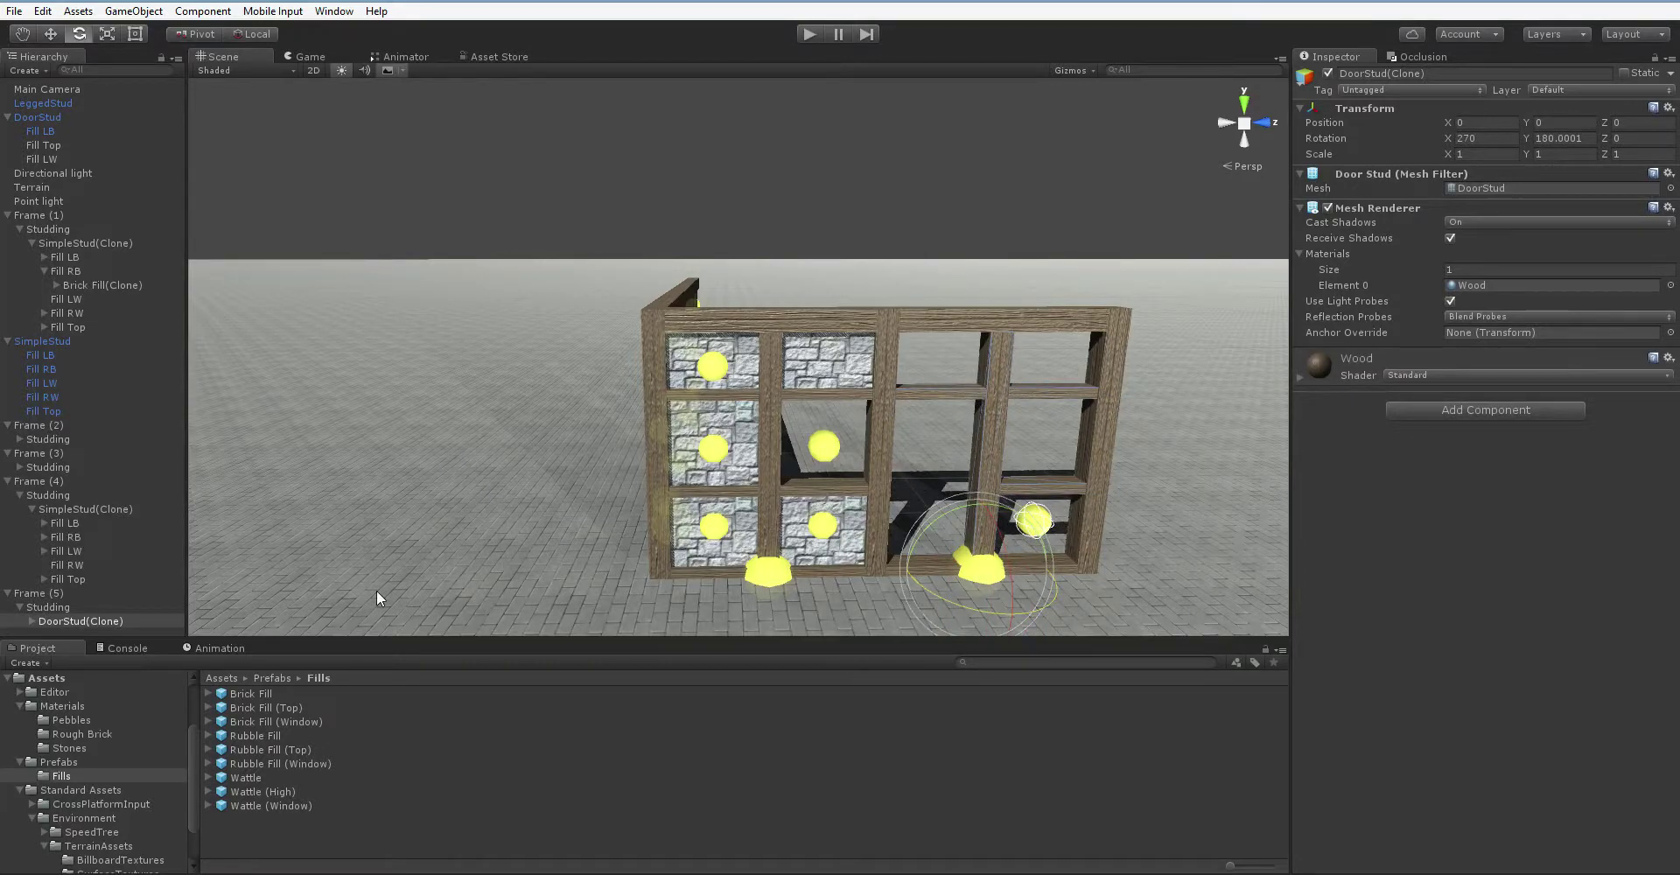
alt+drag(432, 498, 851, 492)
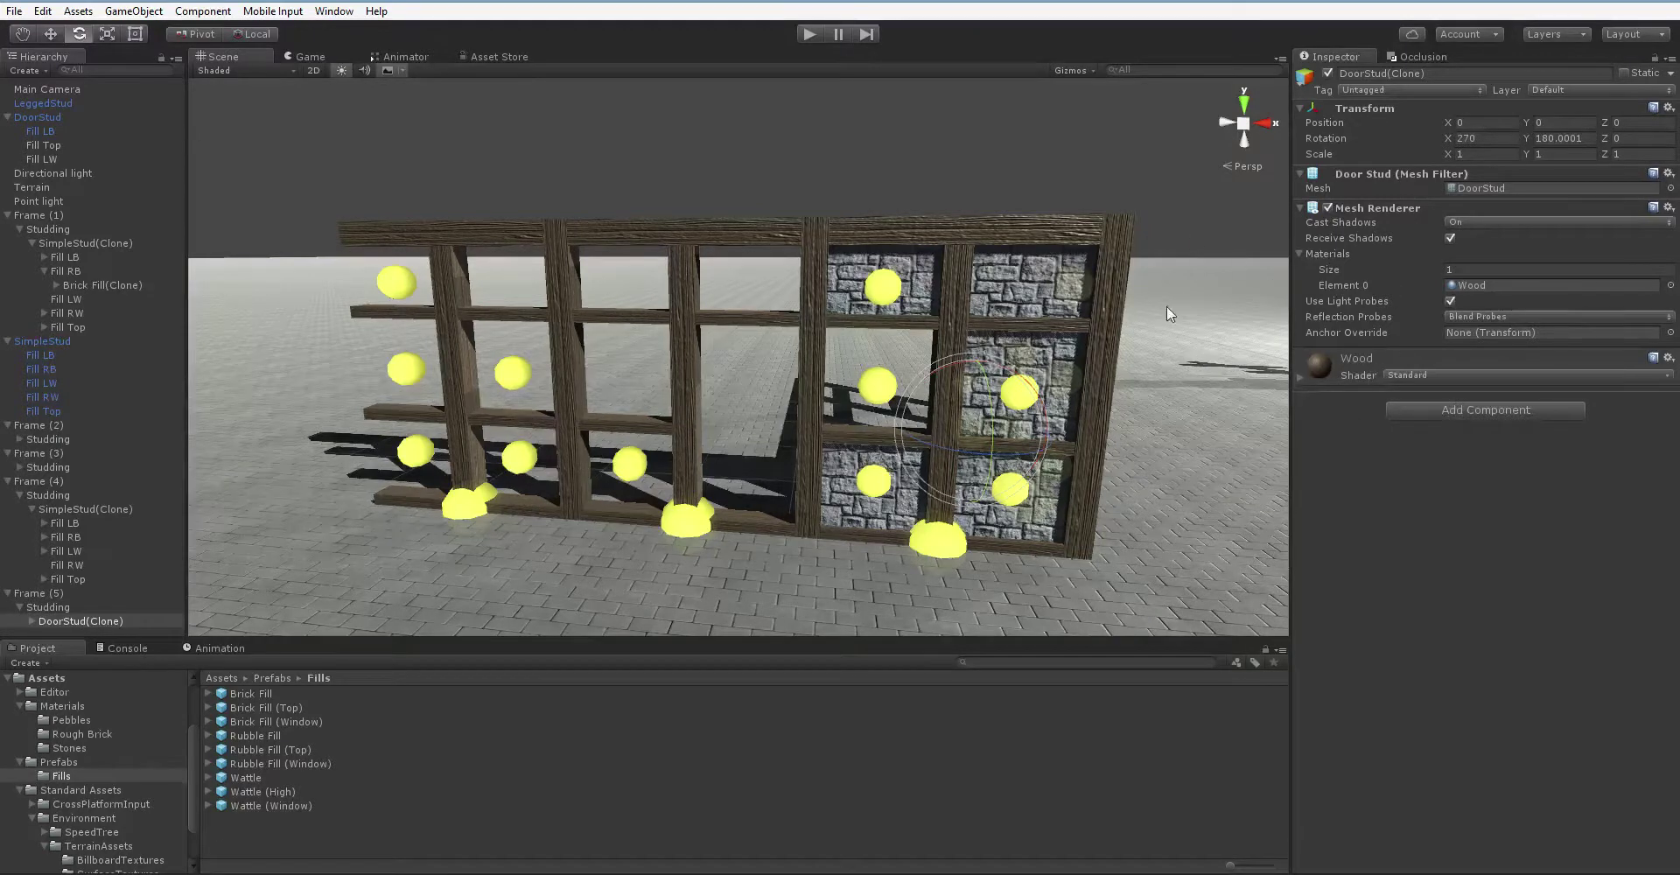
alt+drag(1111, 360, 1082, 392)
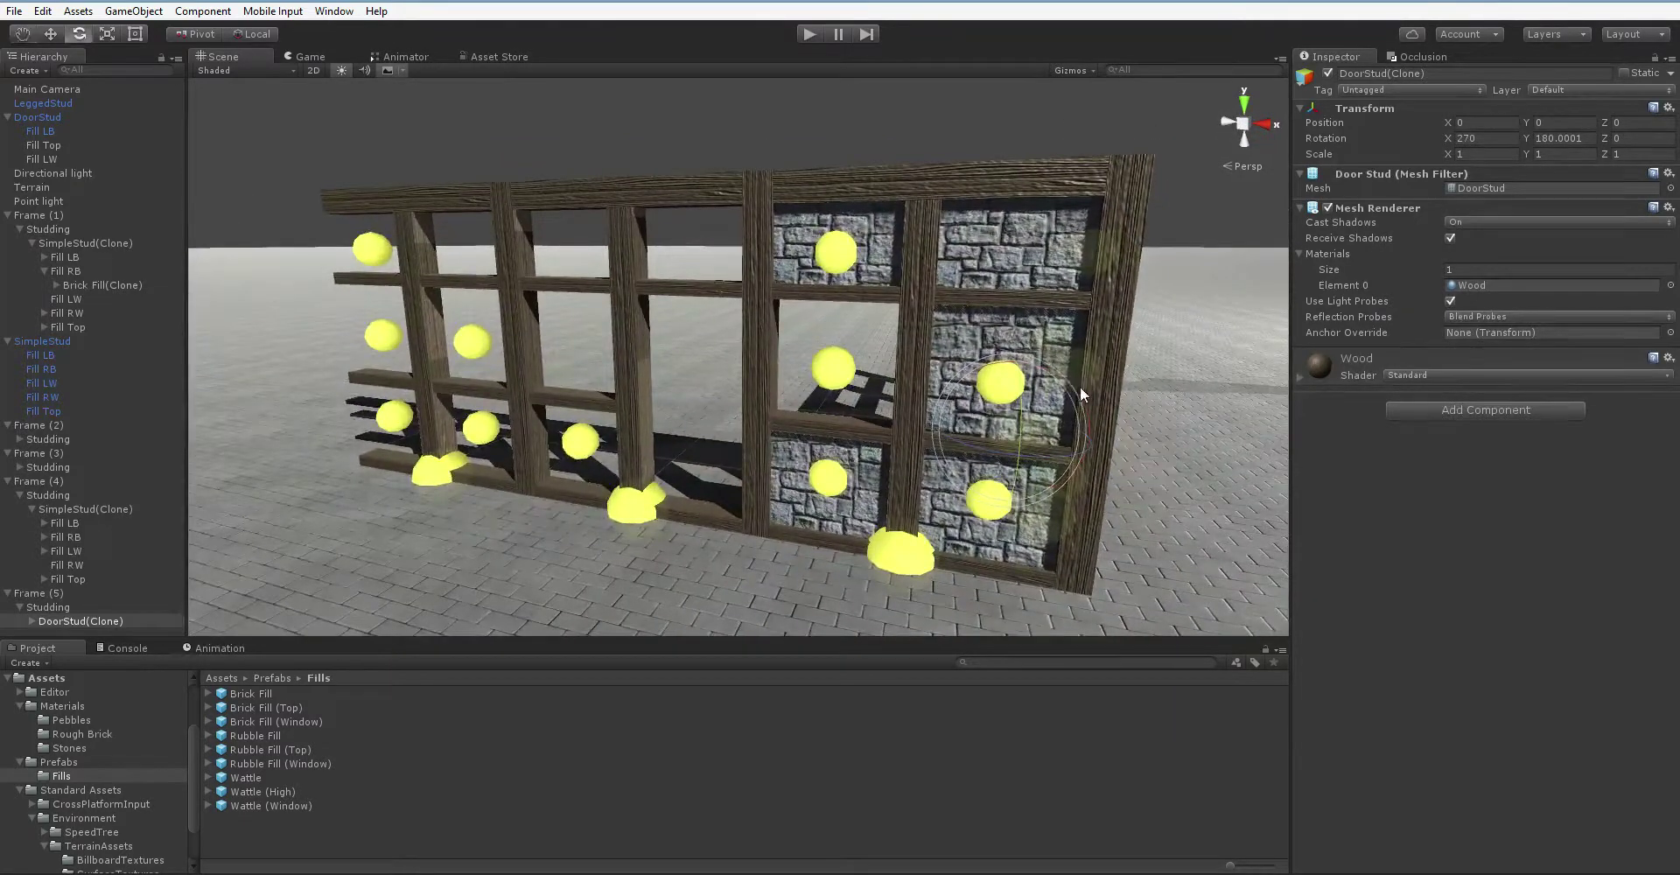
click(57, 231)
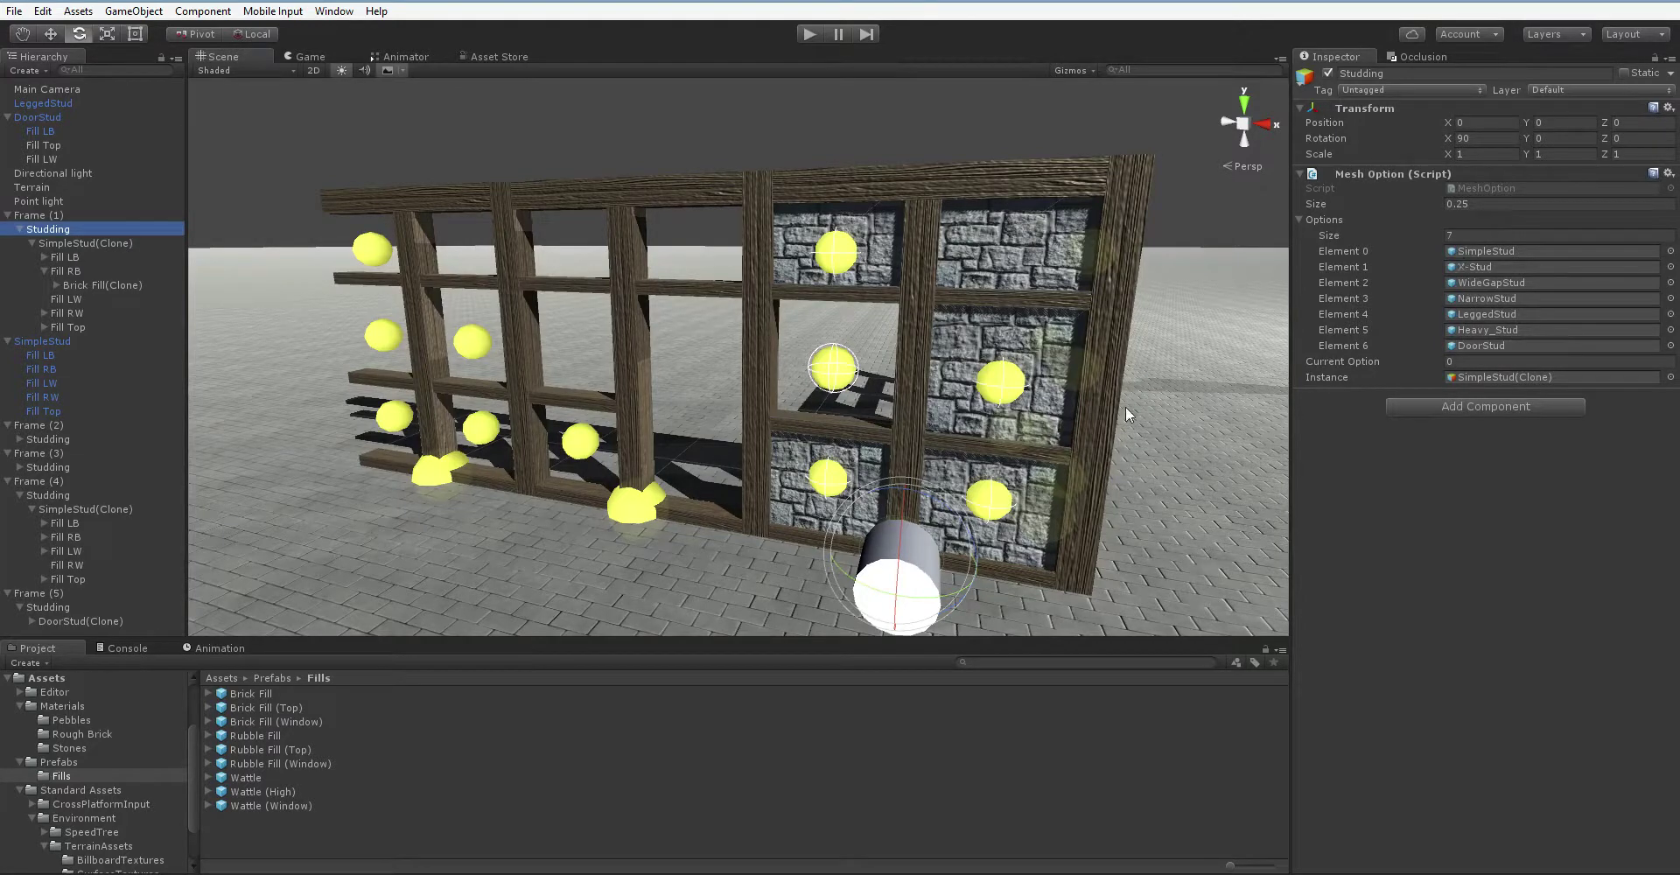
click(833, 378)
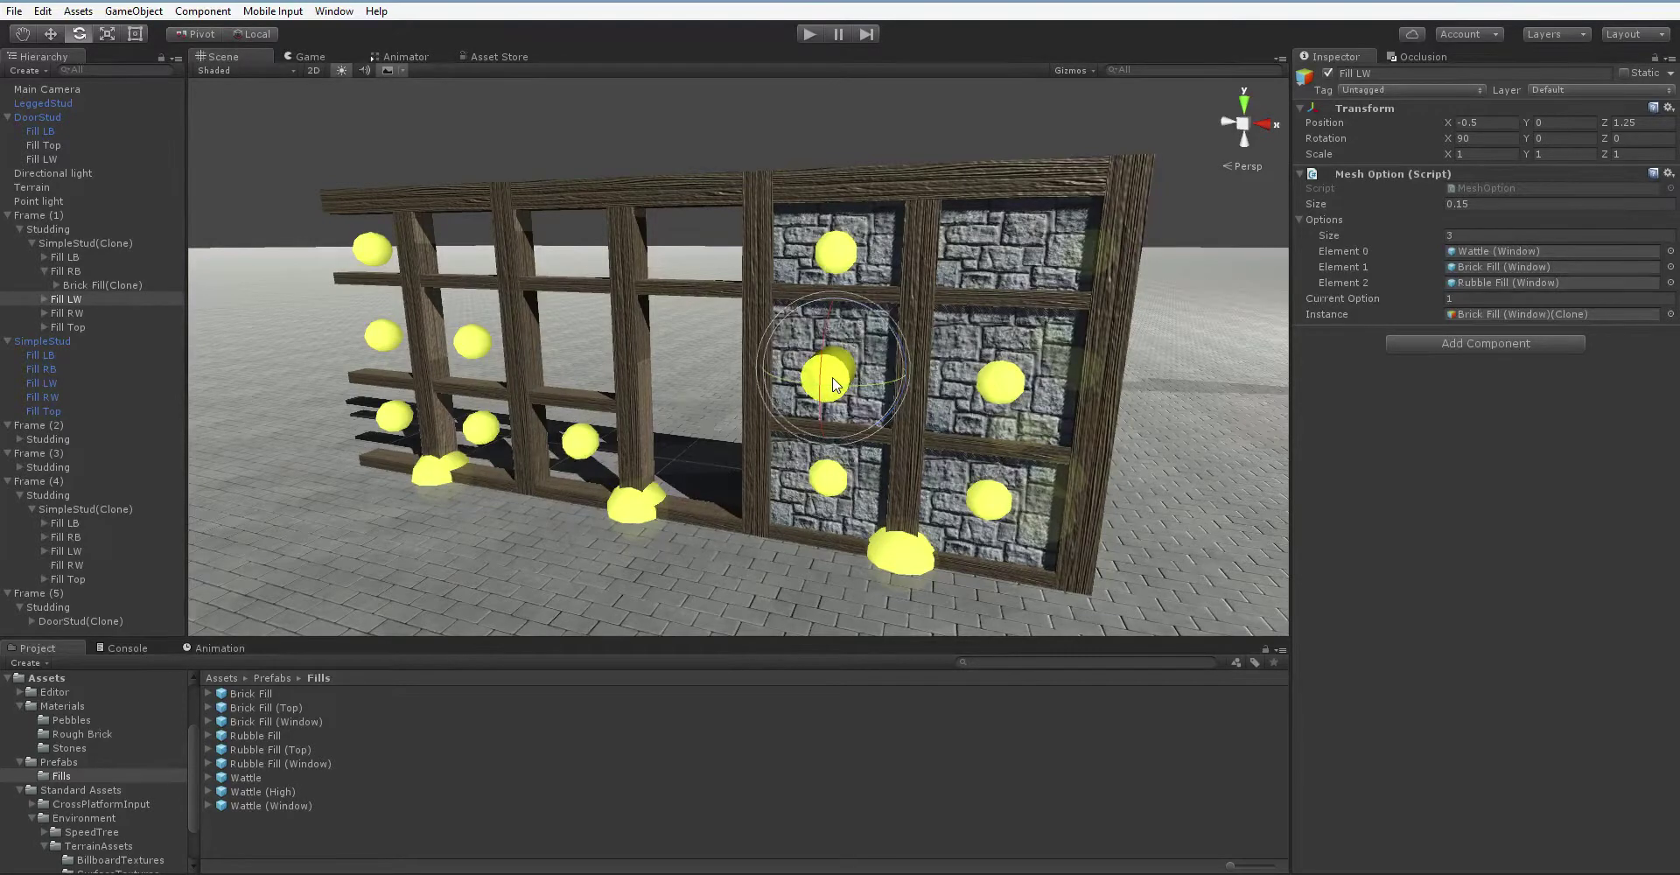
mouse_move(735, 416)
alt+mouse_down()
mouse_move(774, 422)
mouse_move(748, 400)
mouse_move(736, 411)
alt+mouse_up()
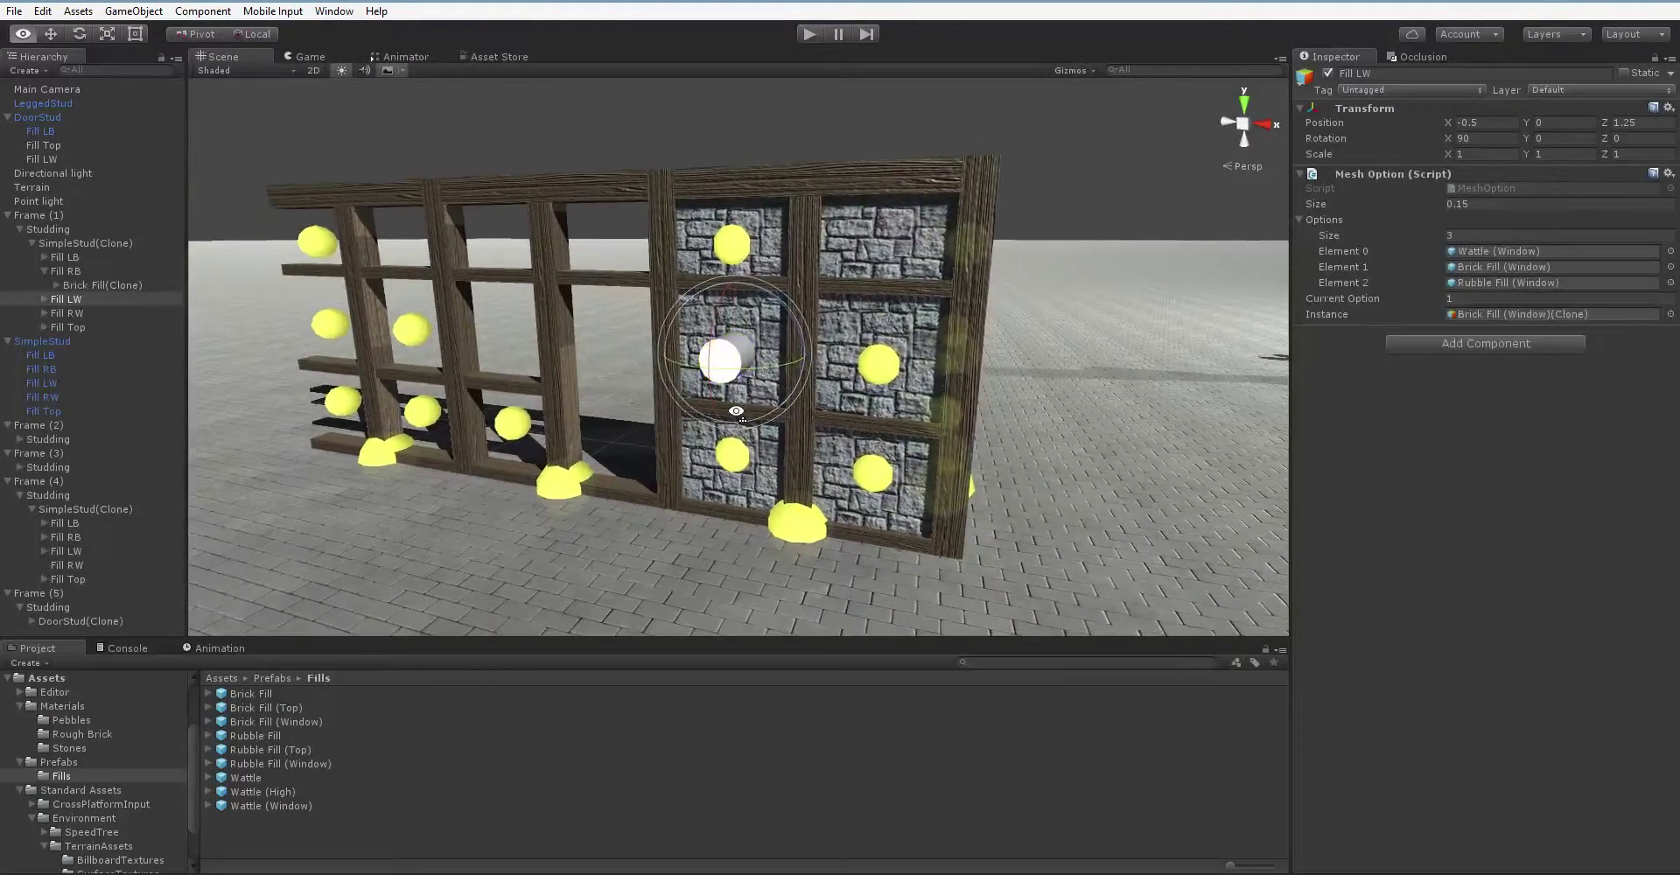
alt+drag(676, 476, 573, 414)
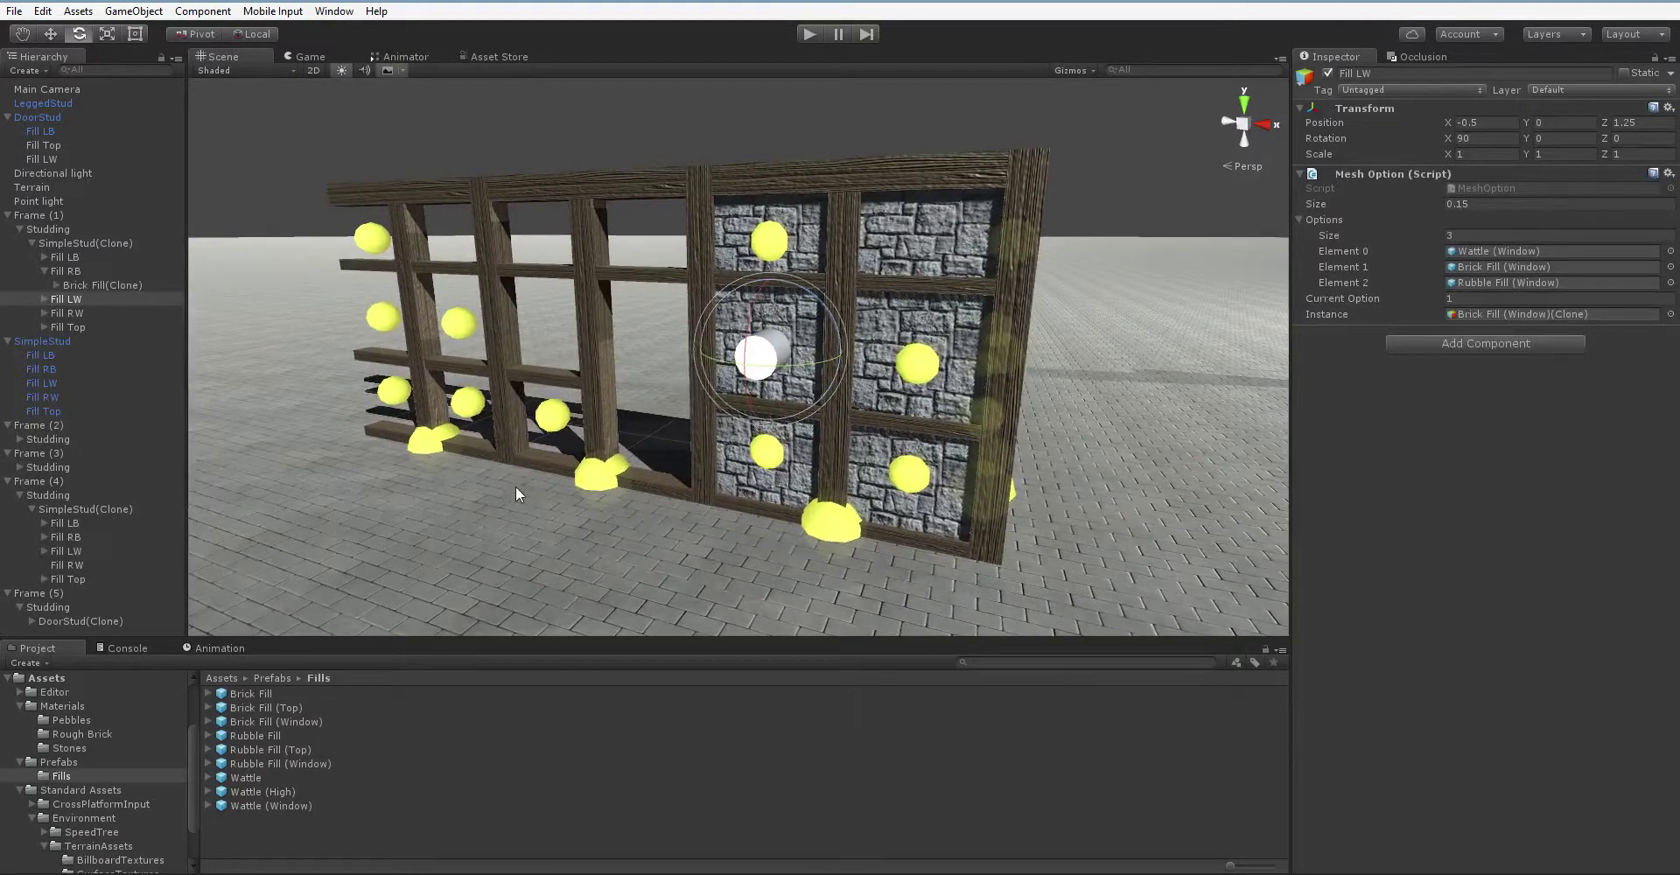
alt+drag(516, 486, 557, 490)
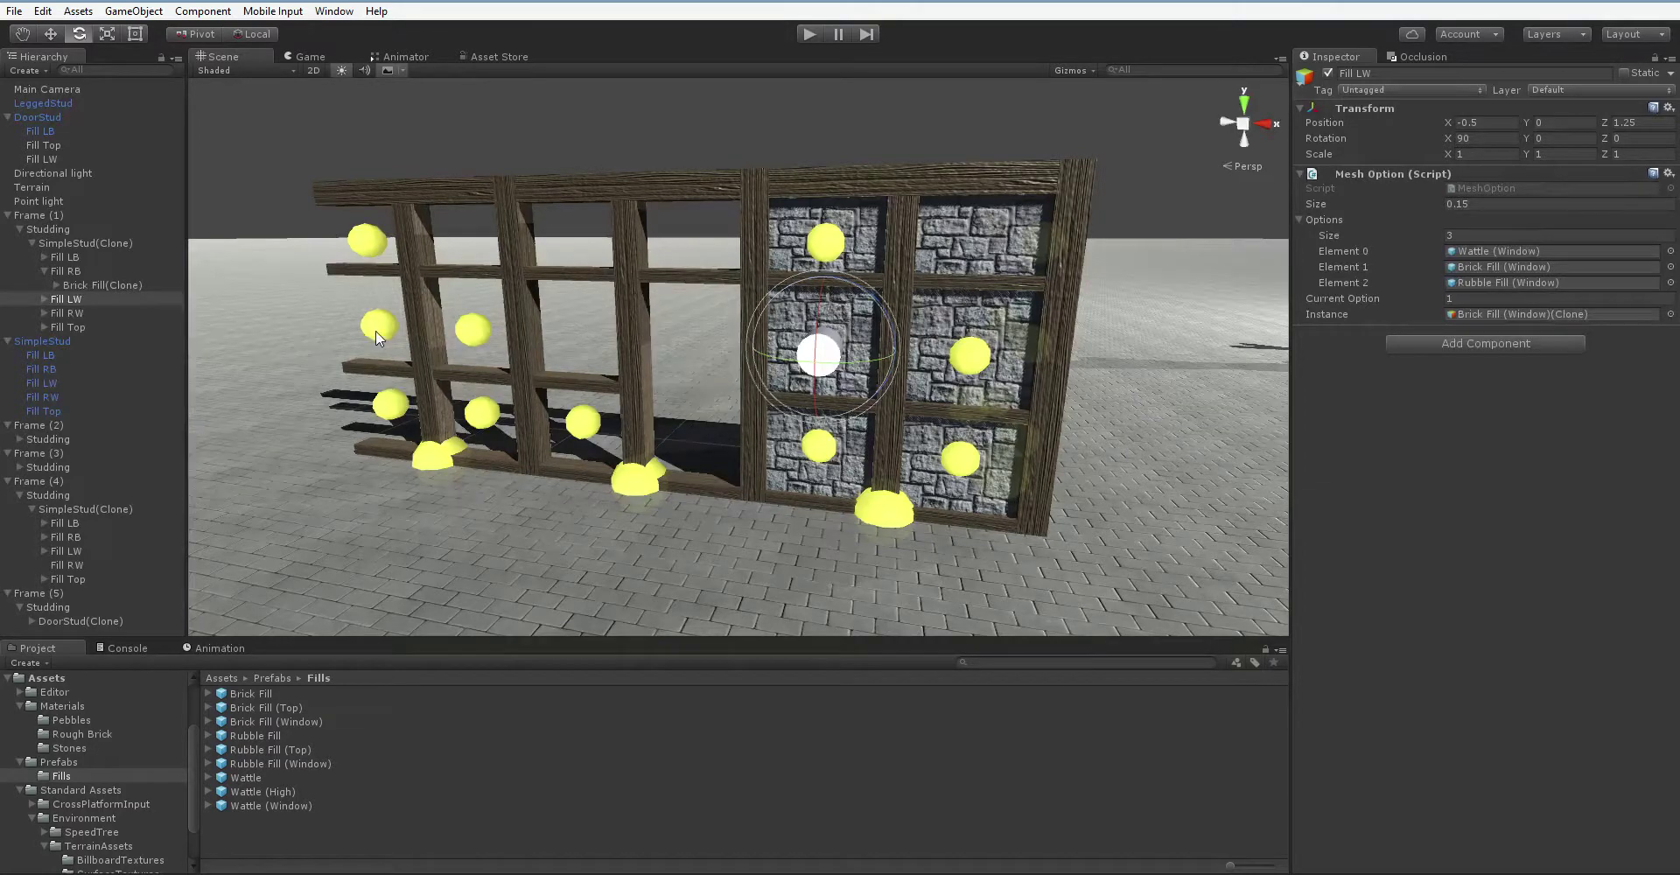
right_drag(397, 350, 481, 451)
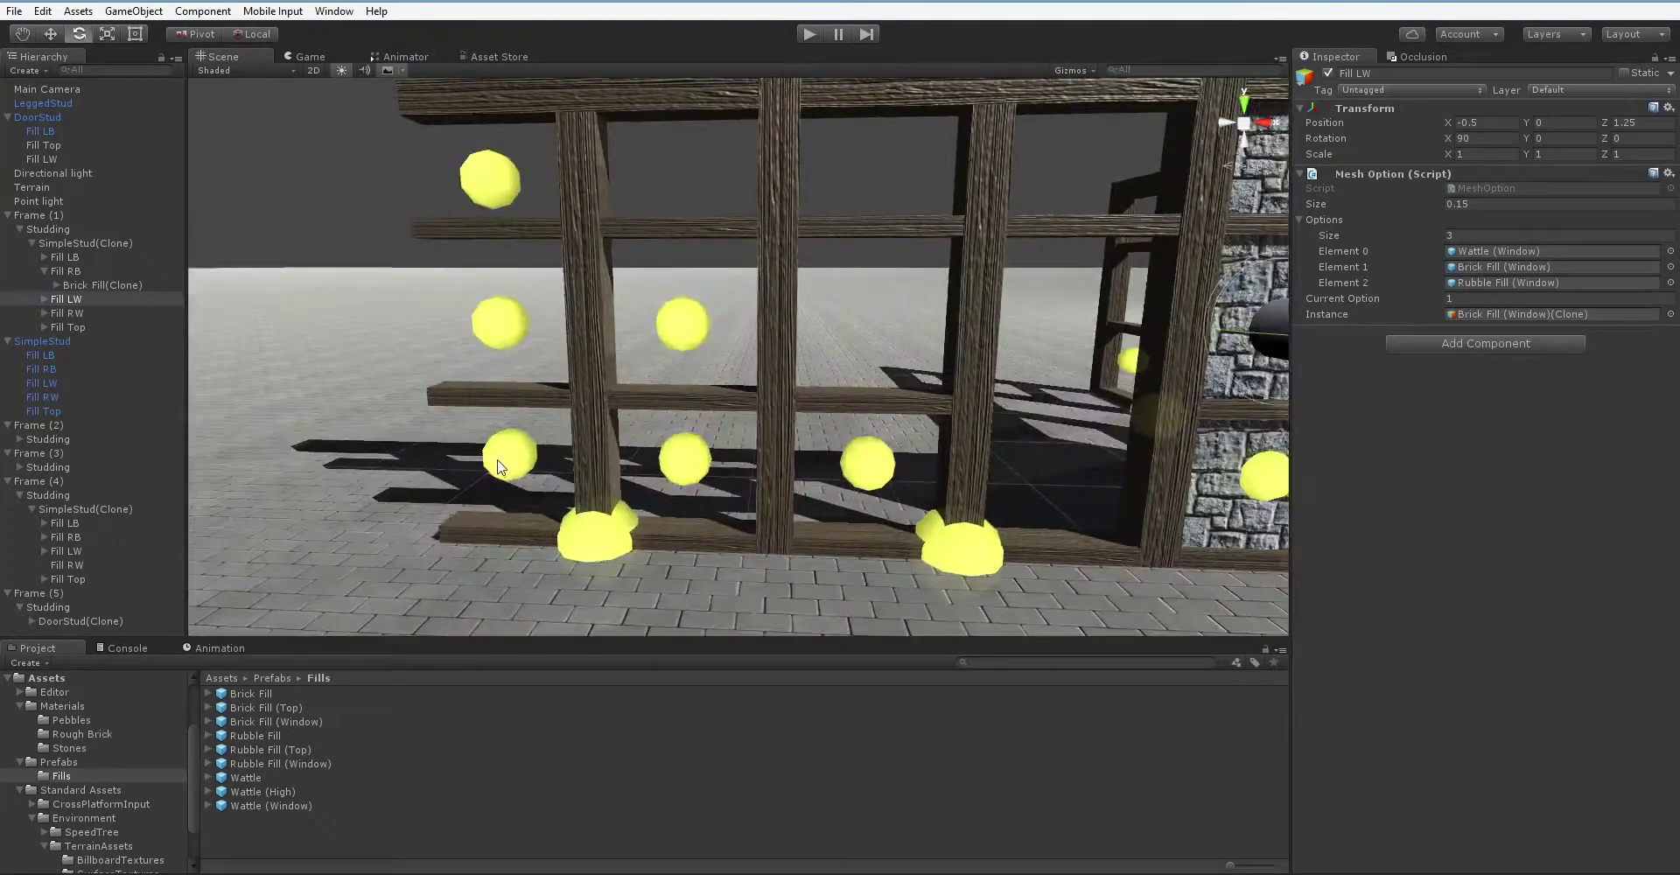
Select Frame (3)'s Fill LB and Fill Top markers and open their MeshOption.cs script in MonoDevelop.
click(503, 468)
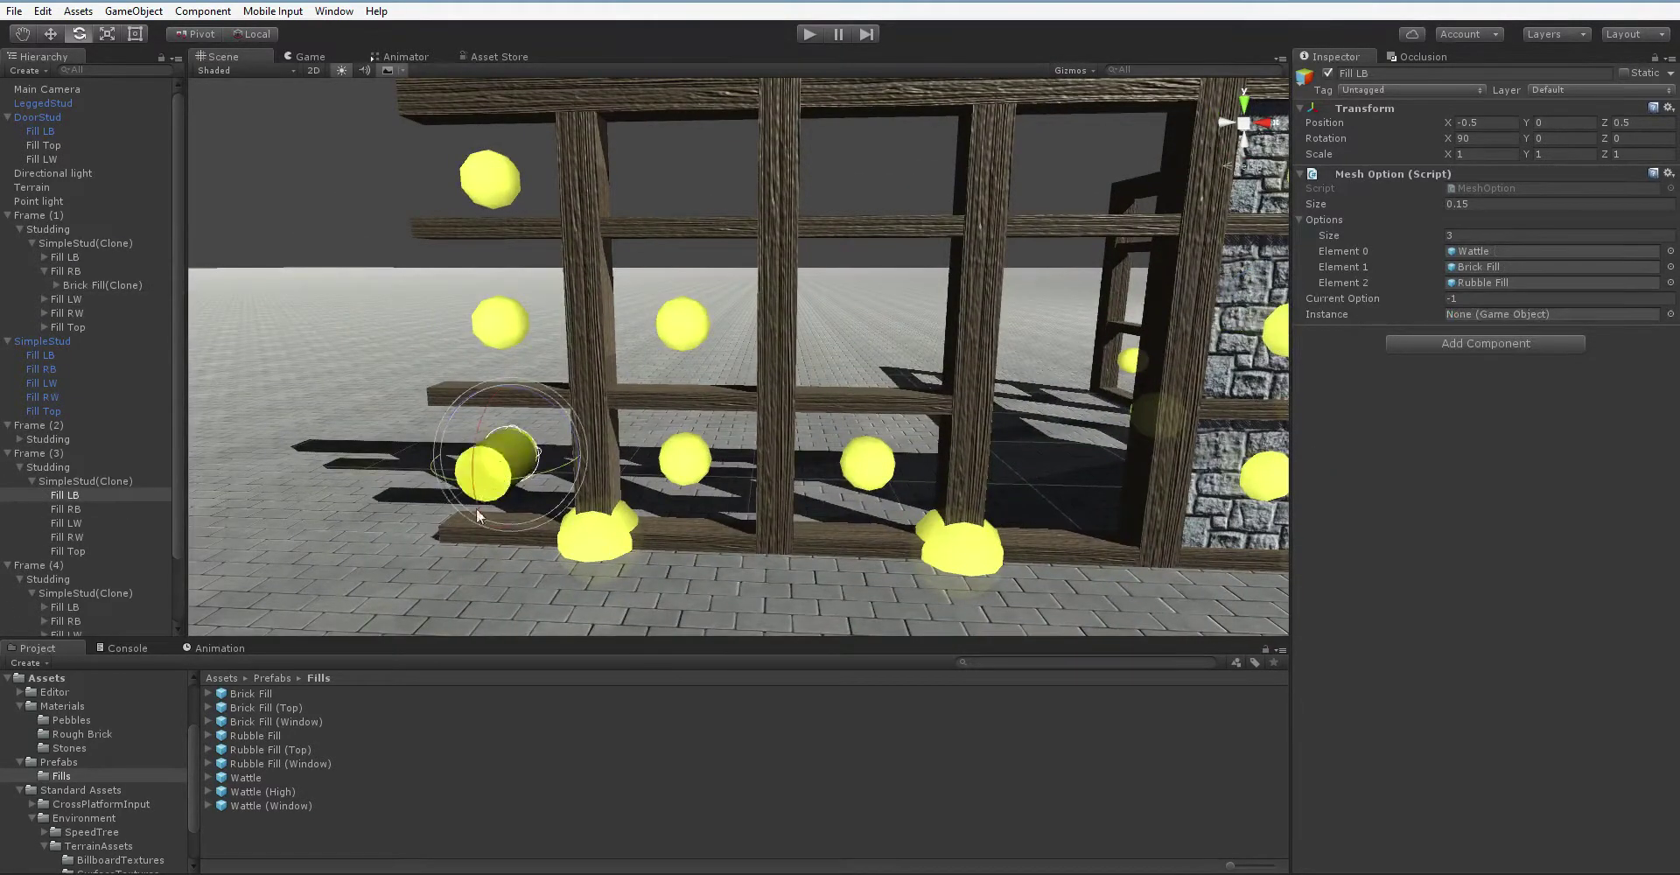
click(490, 189)
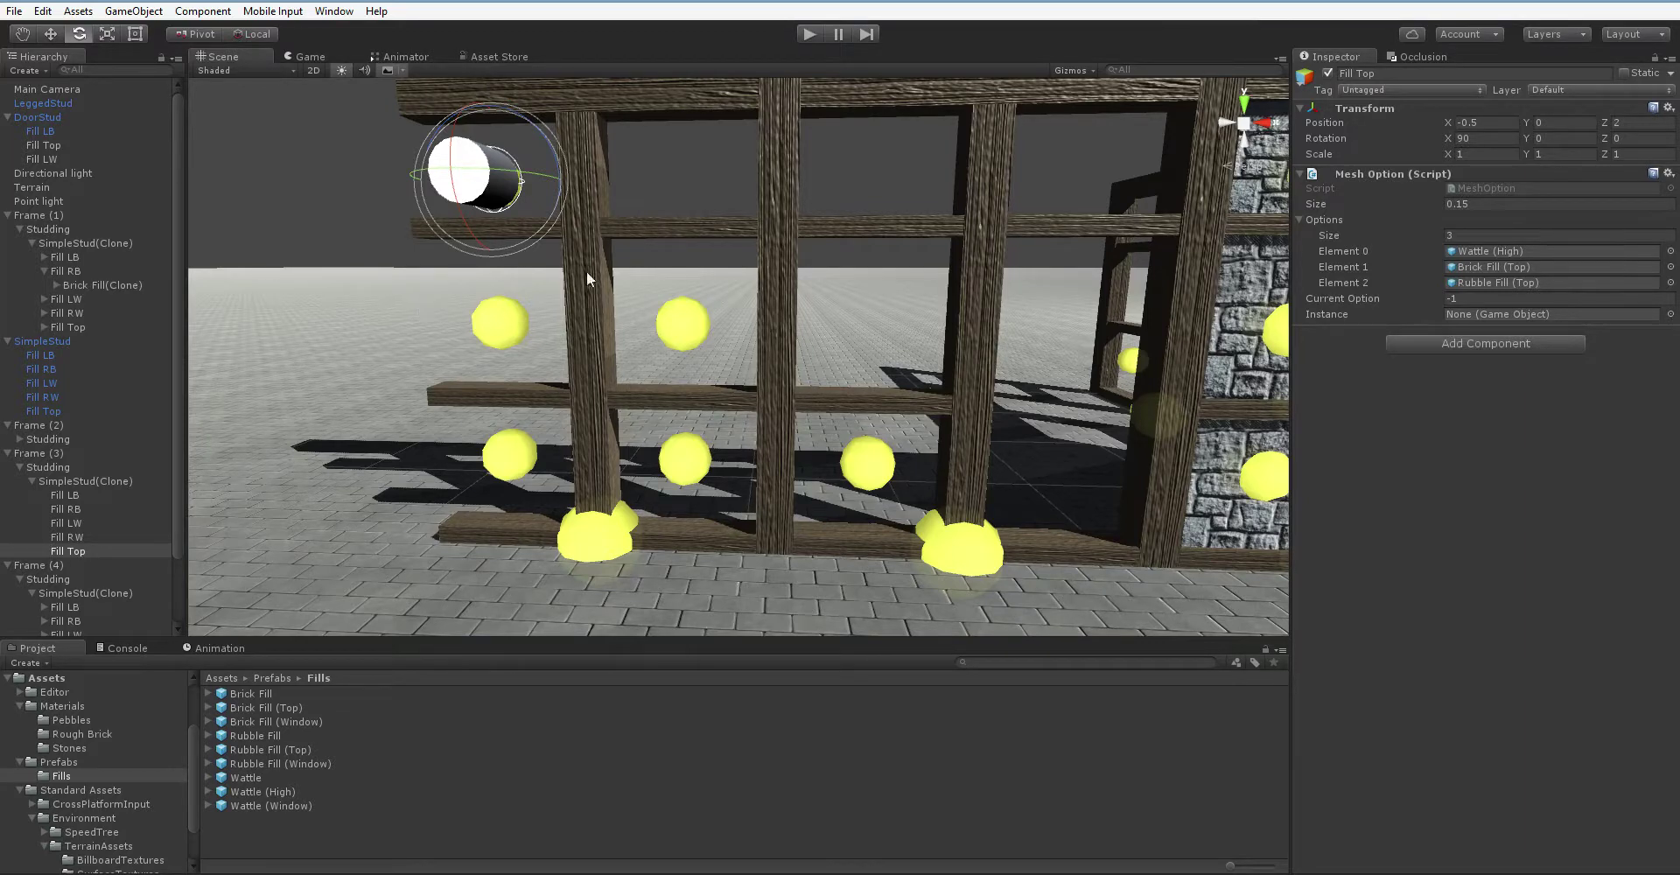
click(1537, 187)
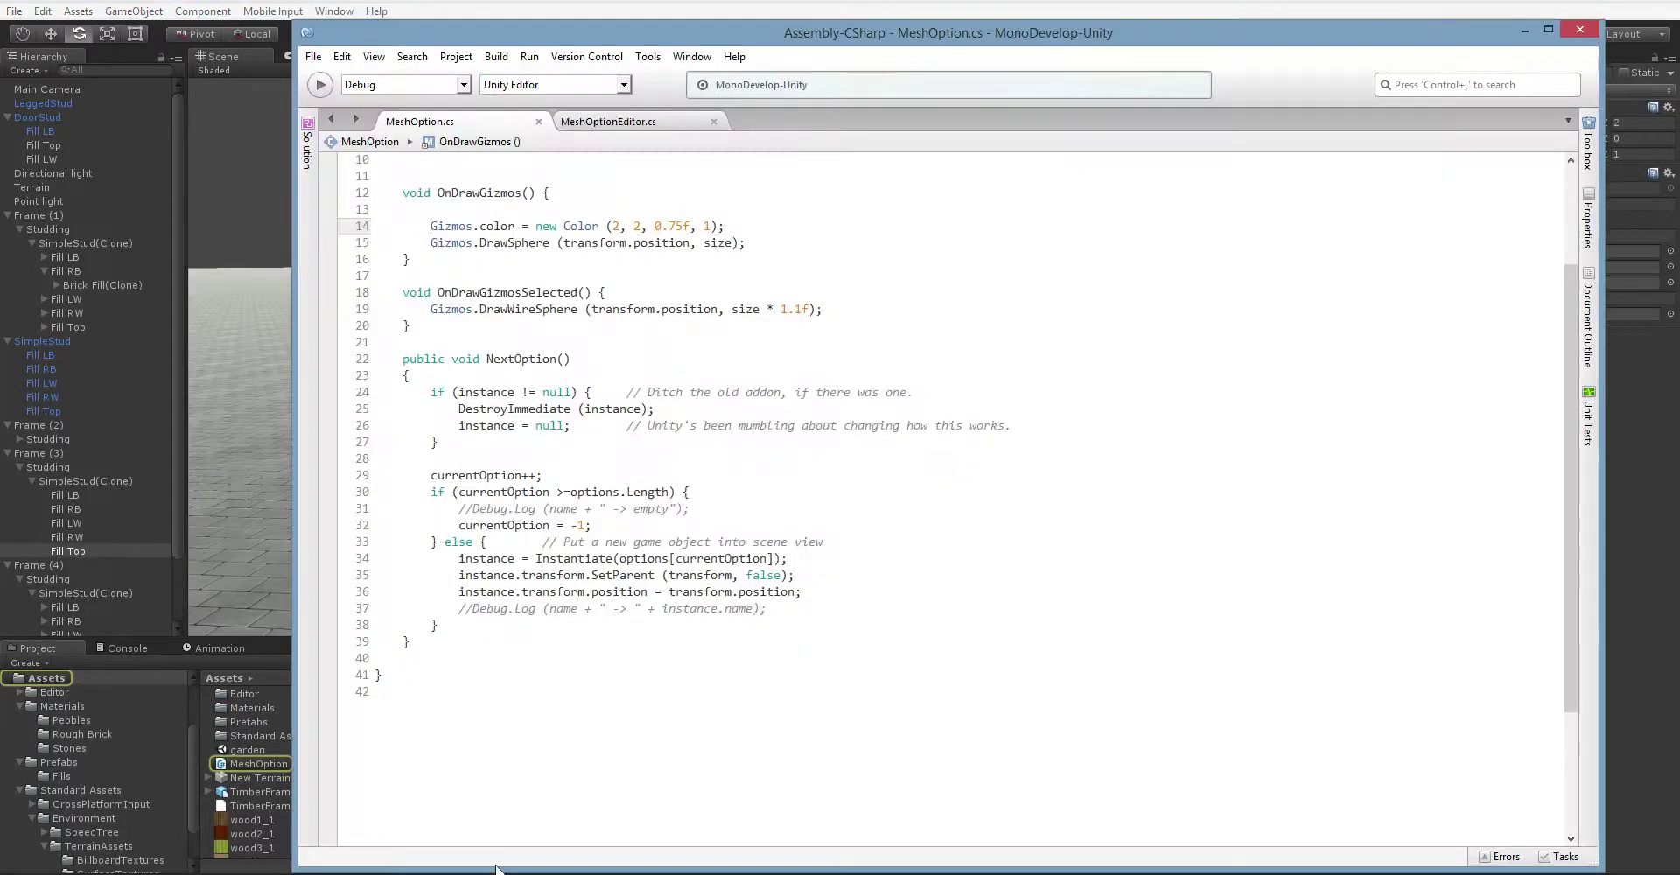
scroll(614, 606, up, 4)
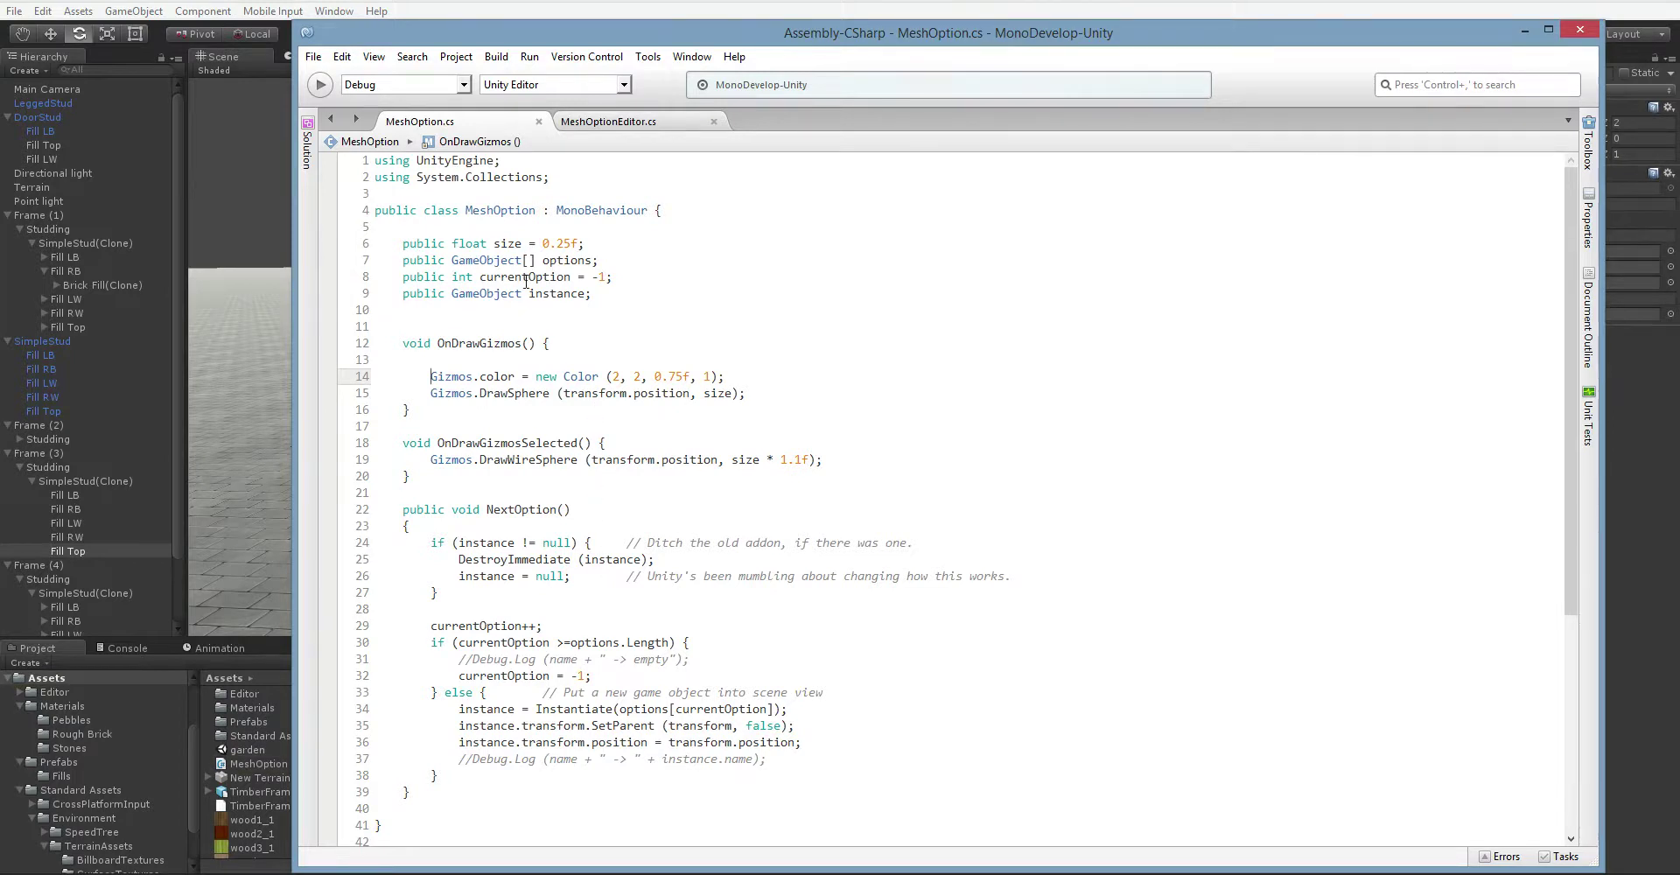
drag(500, 248, 480, 295)
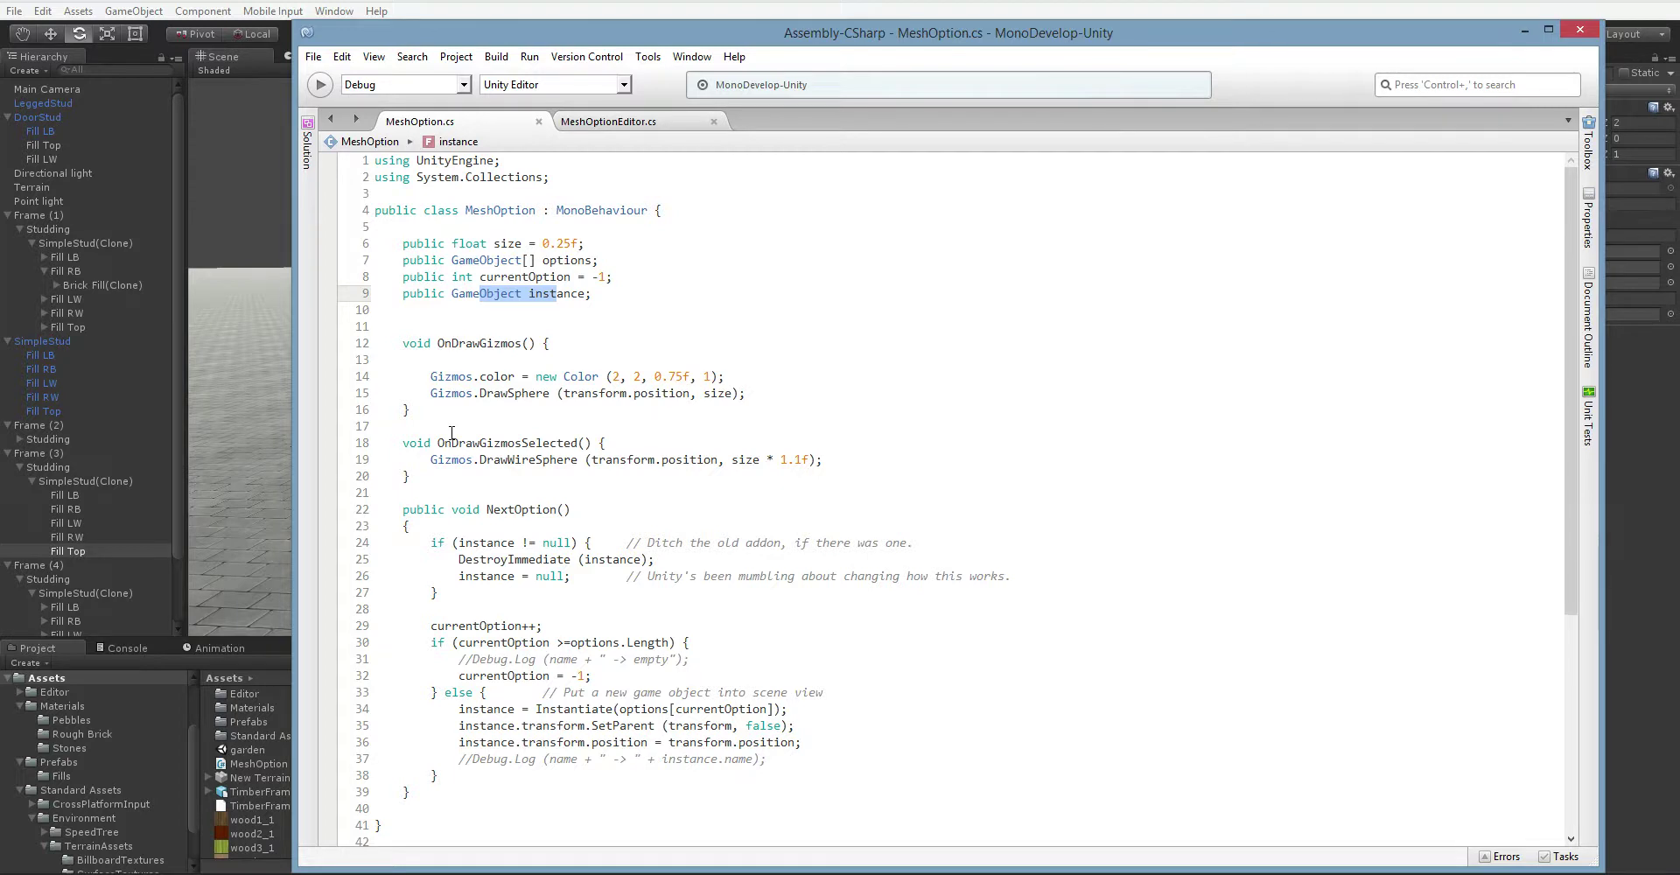
right_click(453, 454)
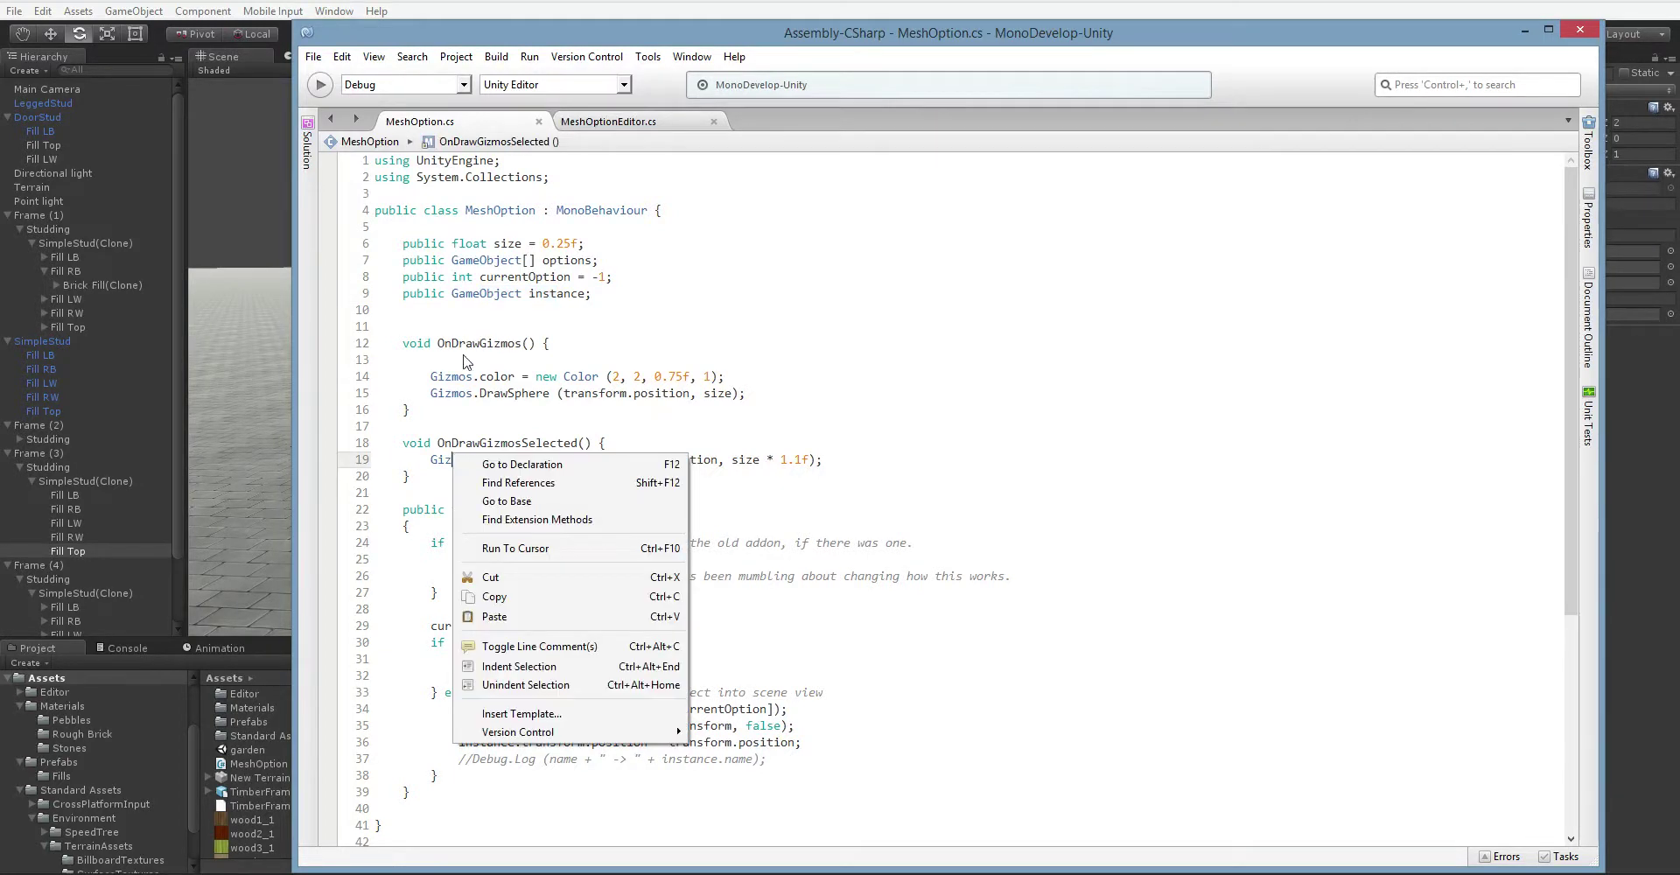
click(469, 344)
click(474, 459)
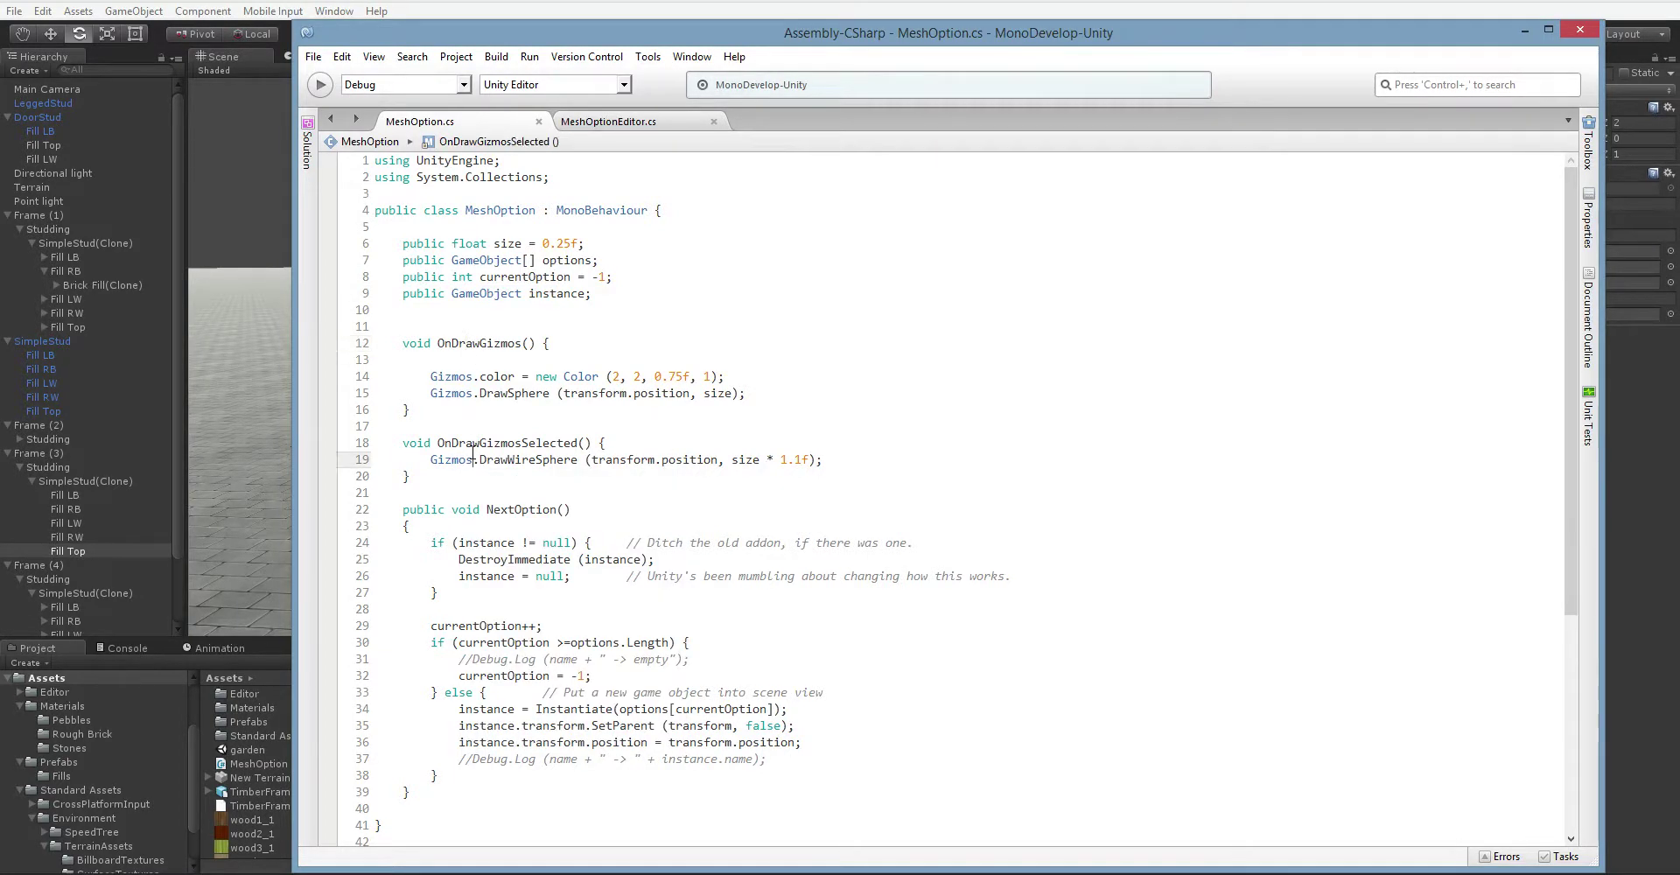
click(471, 355)
click(464, 444)
click(484, 344)
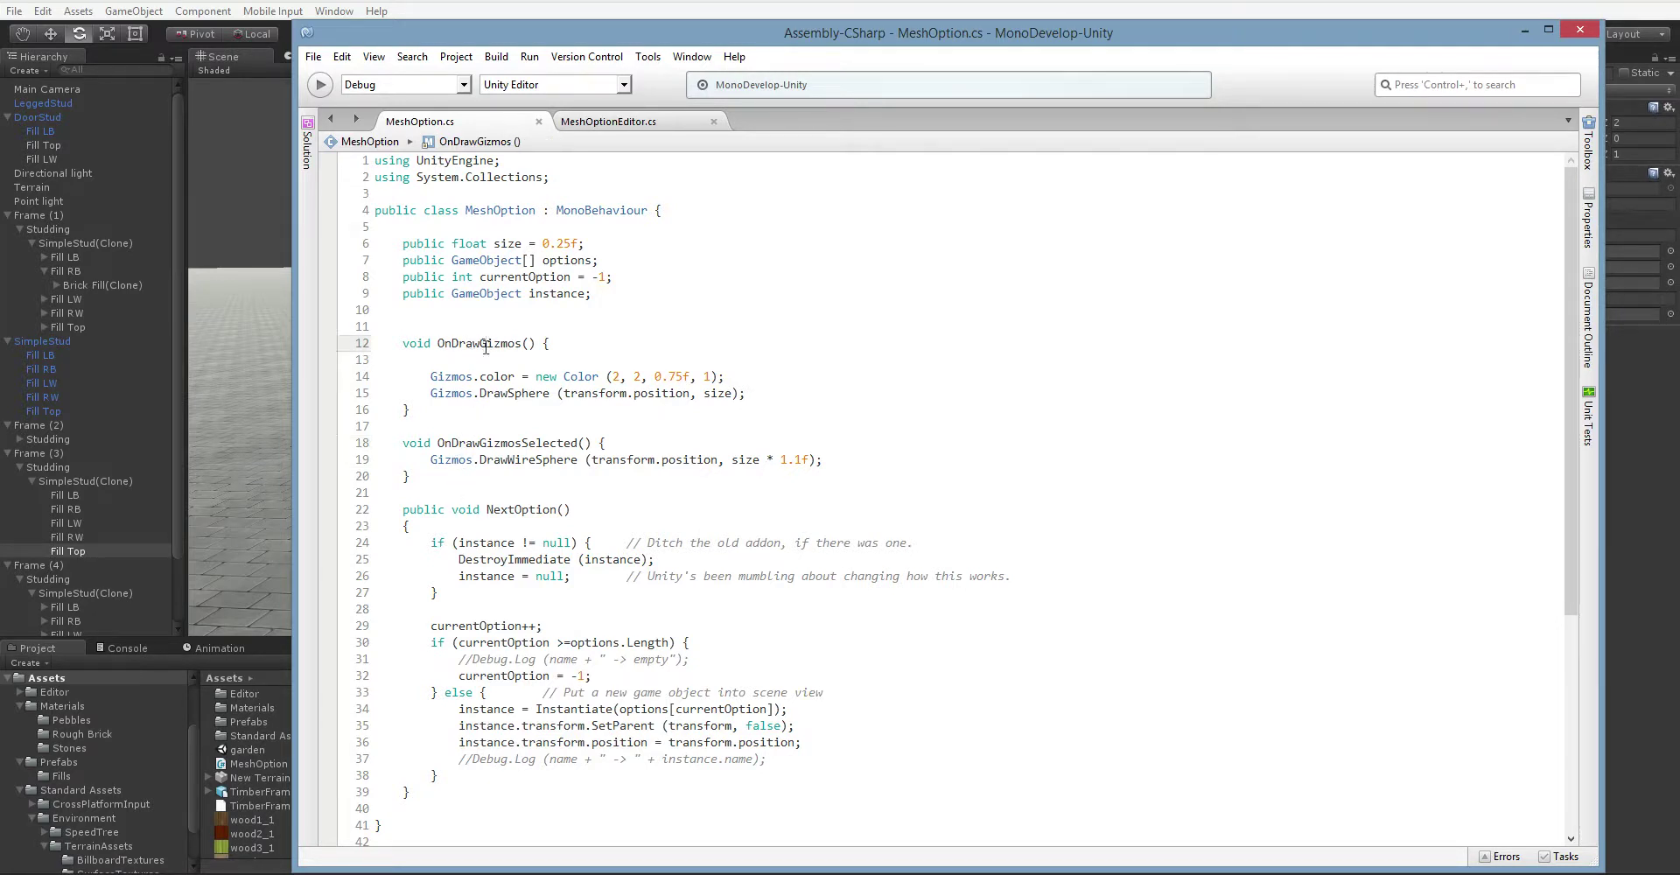
click(516, 442)
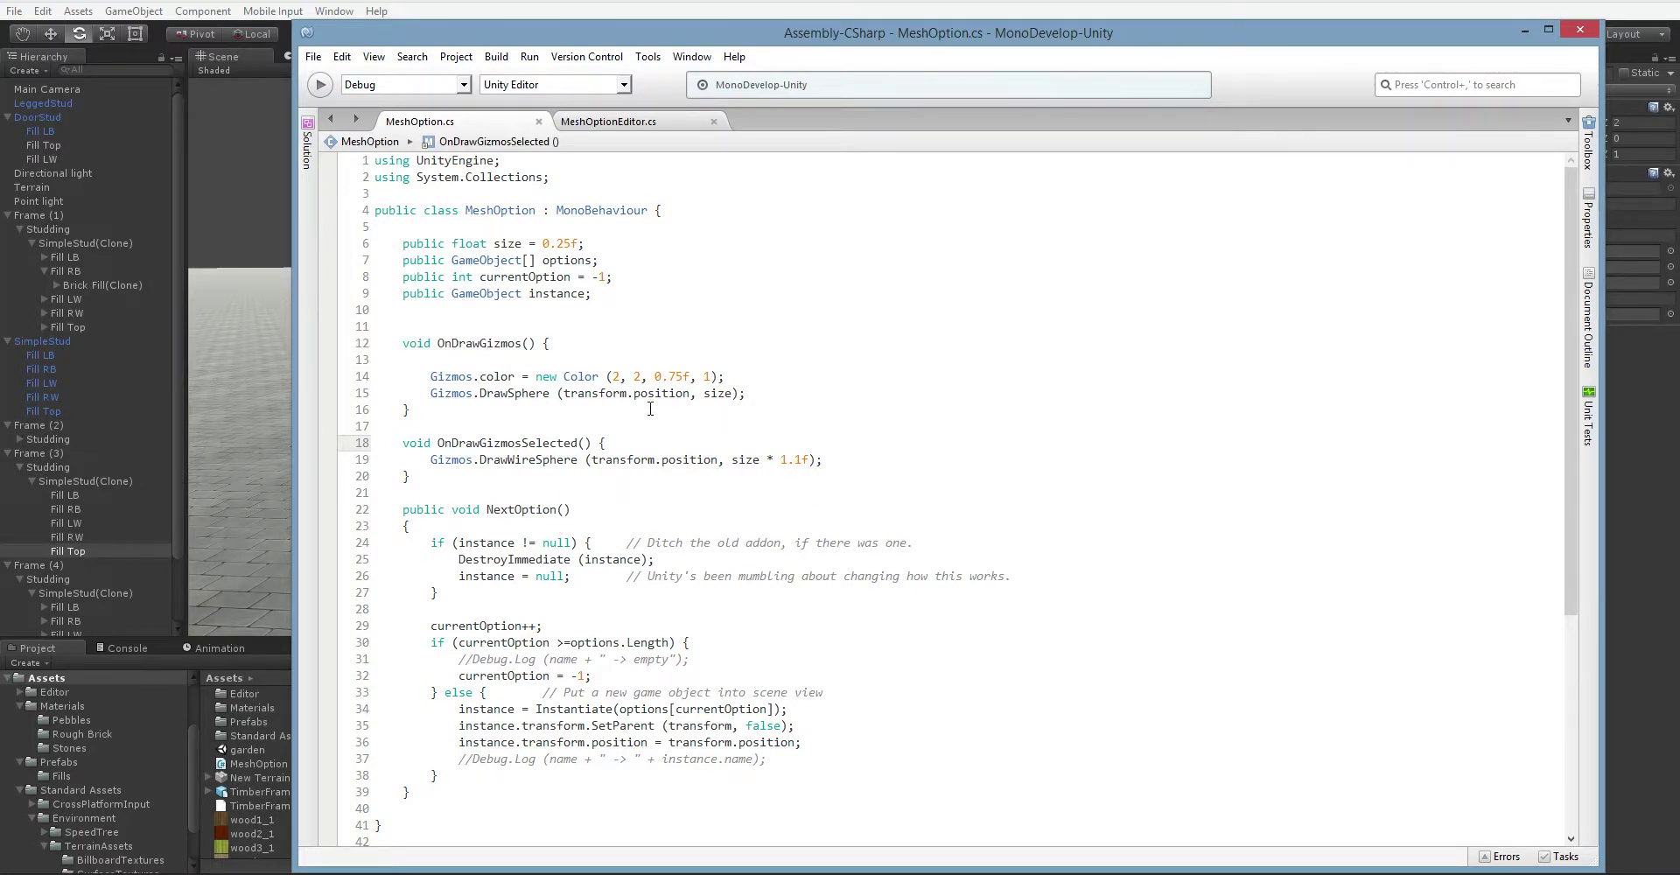
drag(486, 393, 704, 396)
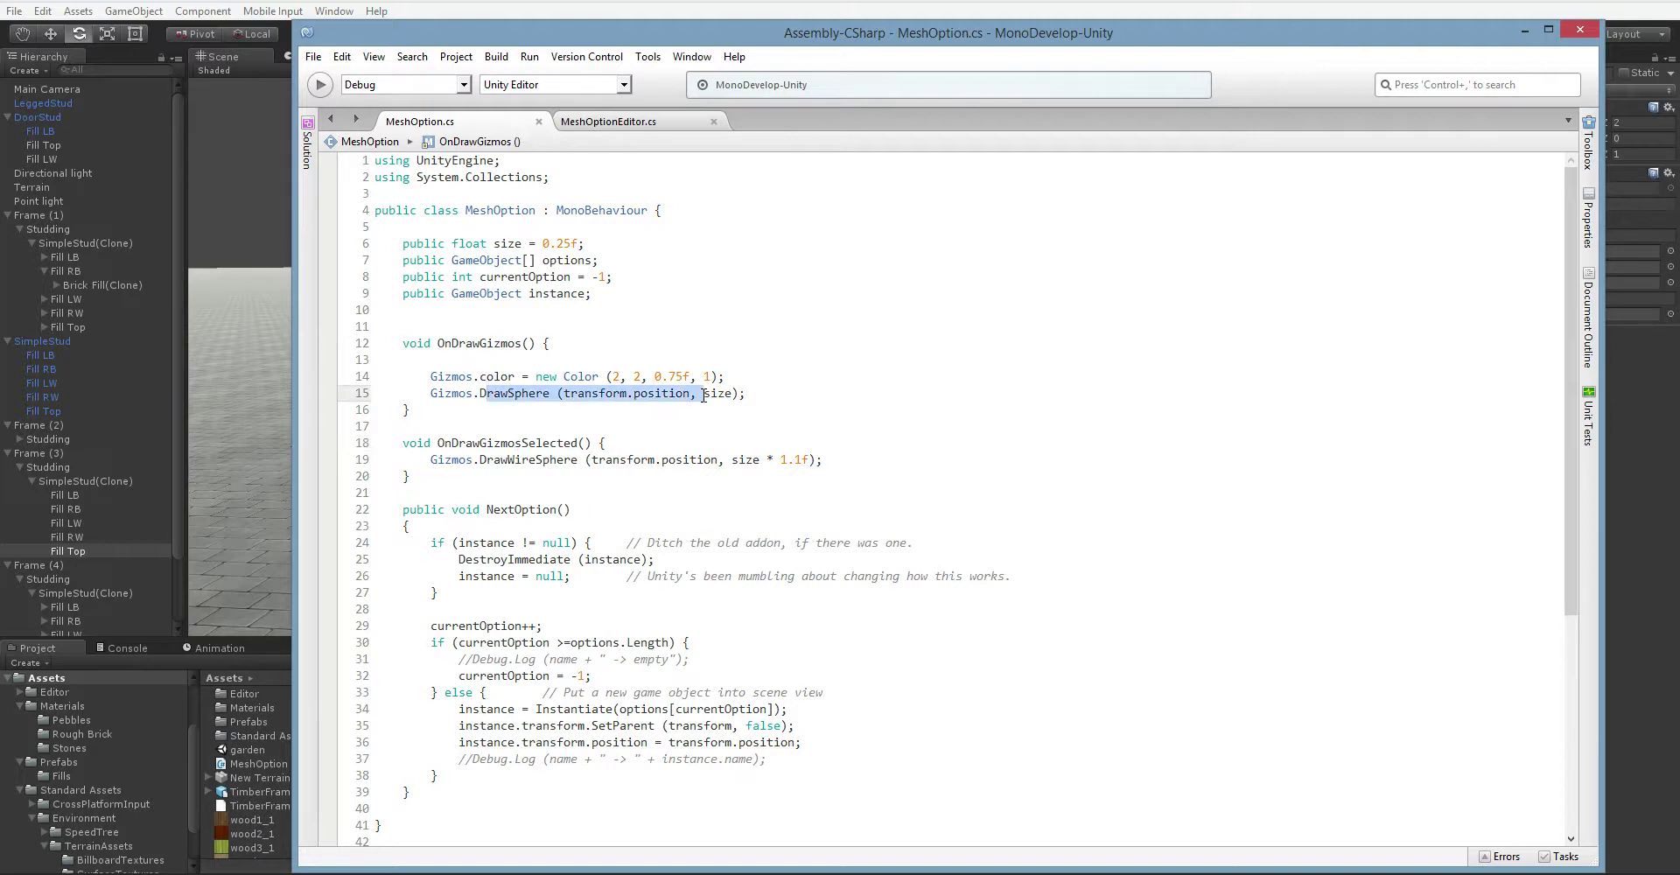
click(592, 376)
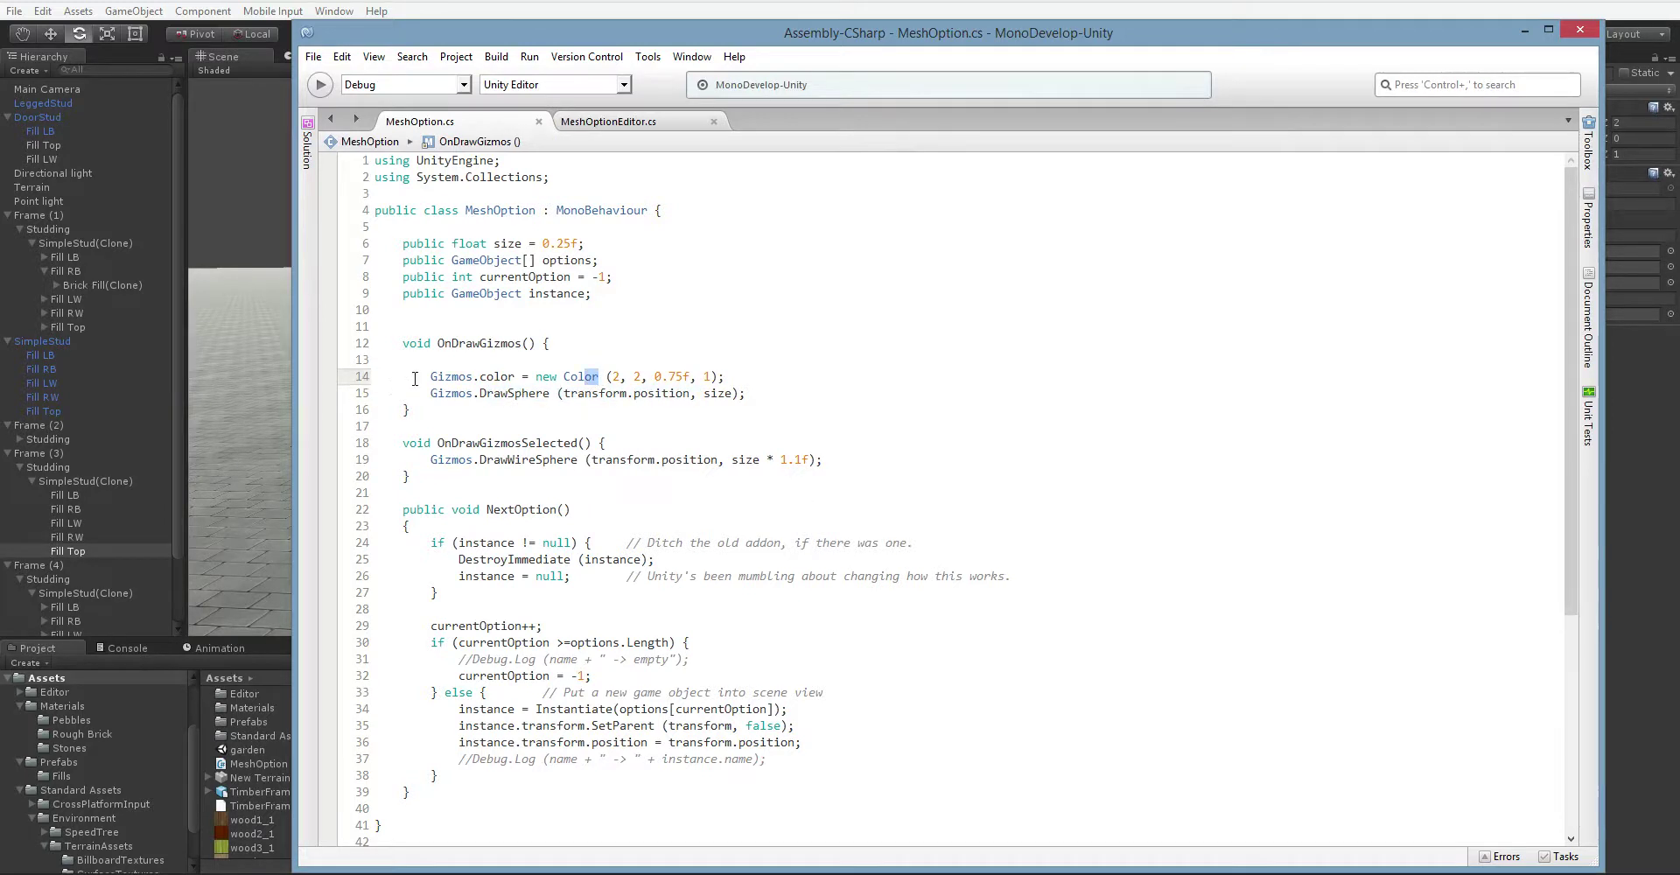
mouse_move(432, 376)
mouse_down()
mouse_move(644, 385)
mouse_move(776, 357)
mouse_move(665, 400)
mouse_move(434, 393)
mouse_up()
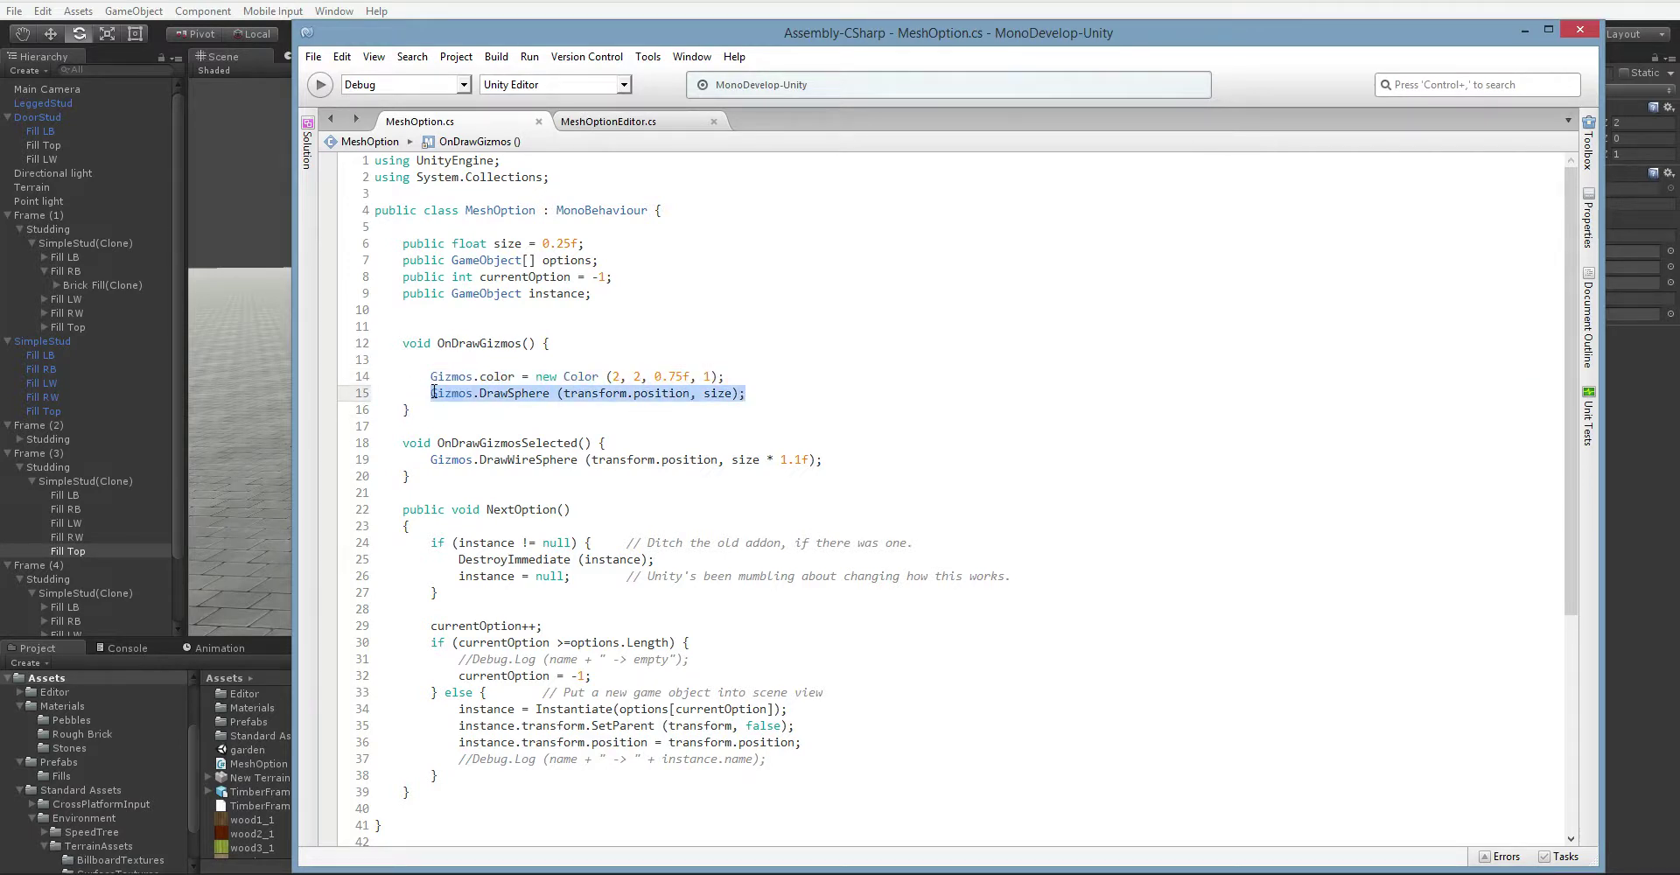